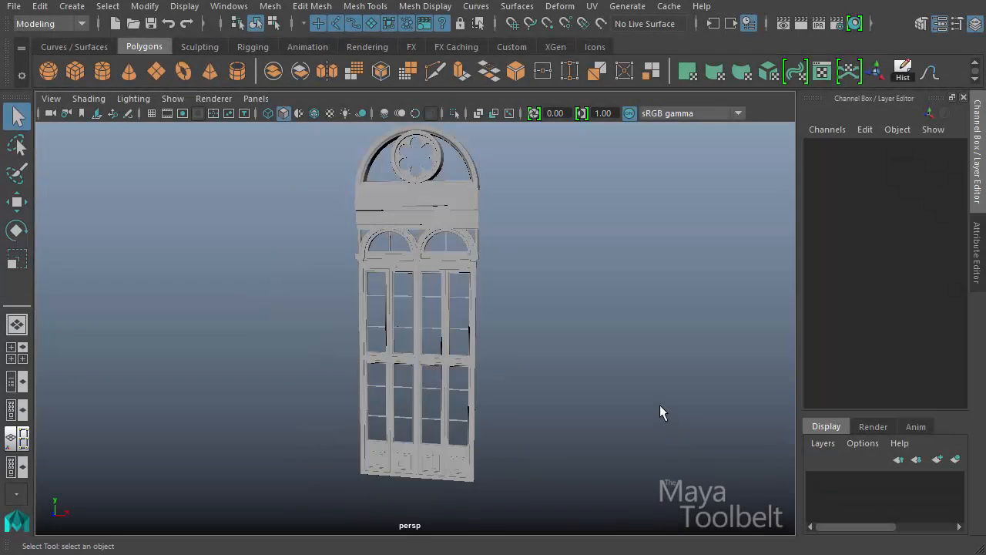
Examine the window model from several angles, from the lower door panels up to the arched top
{"action": "left_click_drag", "start_coordinate": [582, 375], "coordinate": [607, 332], "text": "alt"}
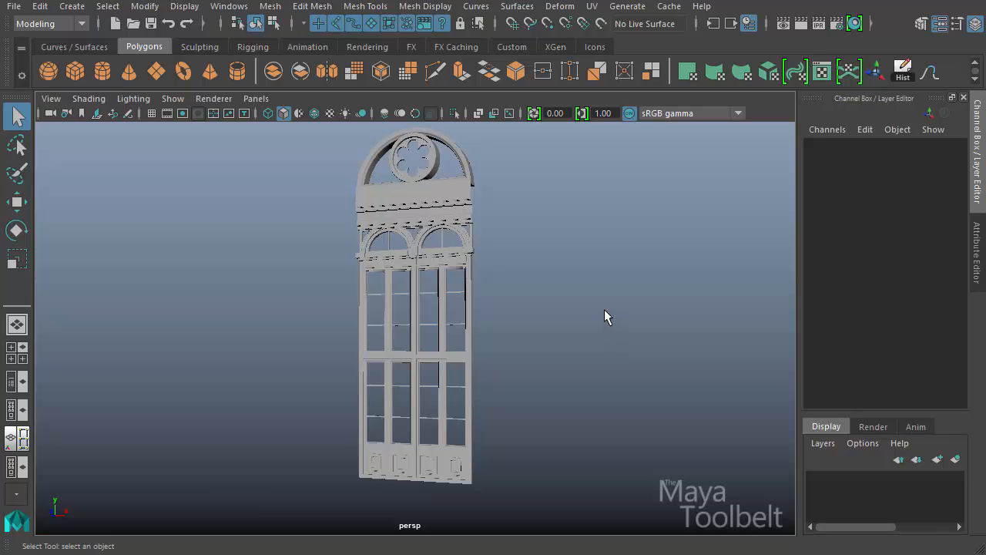
{"action": "left_click_drag", "start_coordinate": [547, 347], "coordinate": [487, 397], "text": "alt"}
{"action": "left_click_drag", "start_coordinate": [438, 464], "coordinate": [440, 463]}
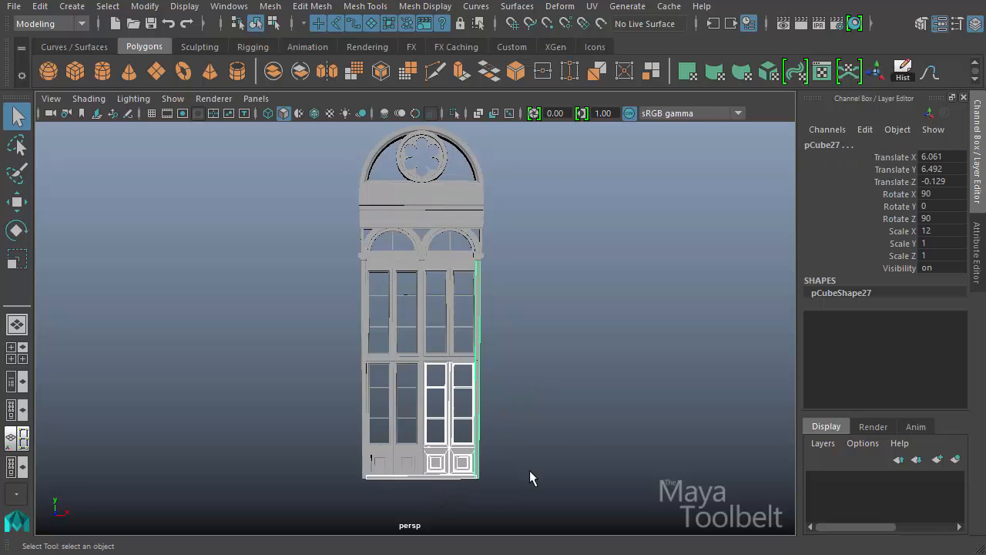
{"action": "left_click_drag", "start_coordinate": [528, 473], "coordinate": [534, 306], "text": "alt"}
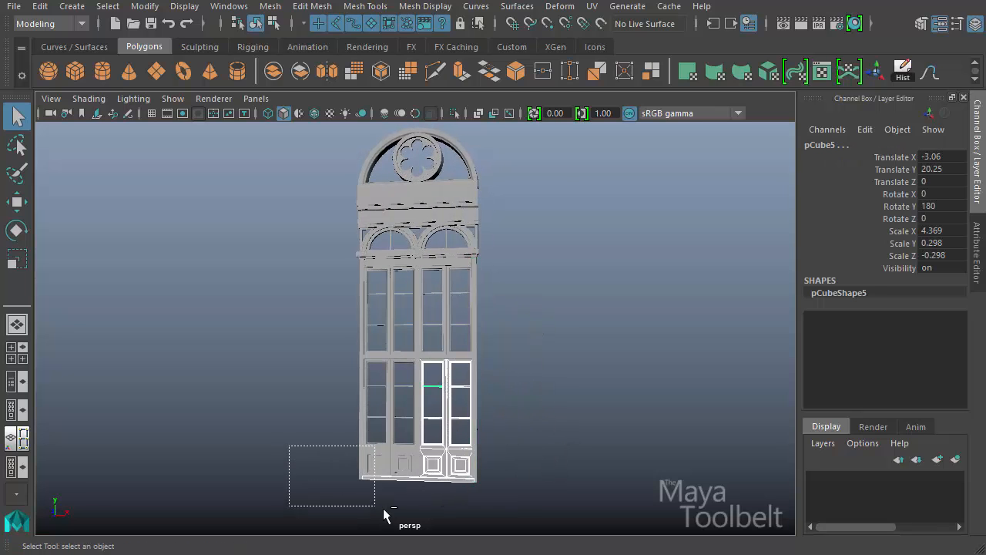
{"action": "left_click_drag", "start_coordinate": [384, 510], "coordinate": [443, 460], "text": "alt"}
{"action": "left_click_drag", "start_coordinate": [430, 391], "coordinate": [486, 437], "text": "alt"}
{"action": "left_click", "coordinate": [485, 438]}
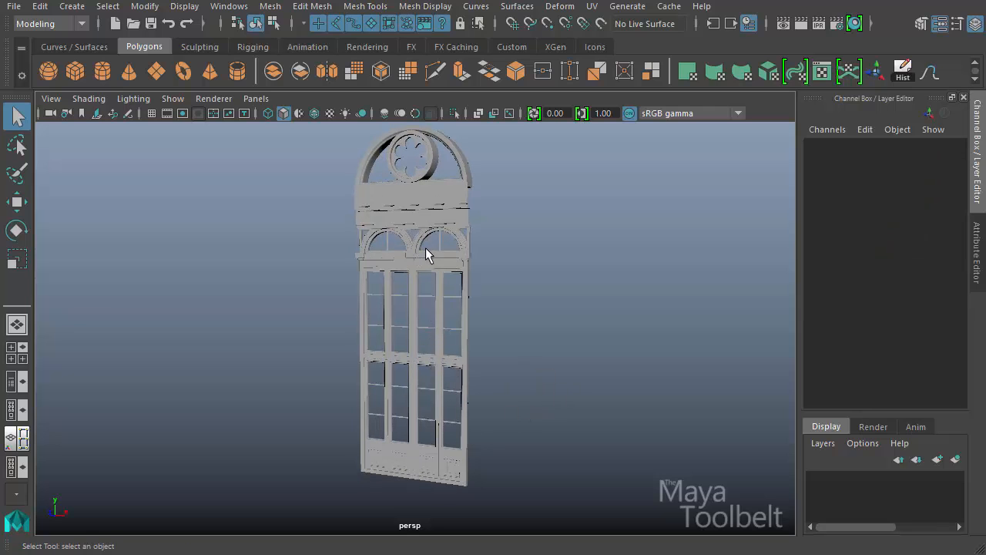
{"action": "left_click_drag", "start_coordinate": [437, 263], "coordinate": [411, 393], "text": "alt"}
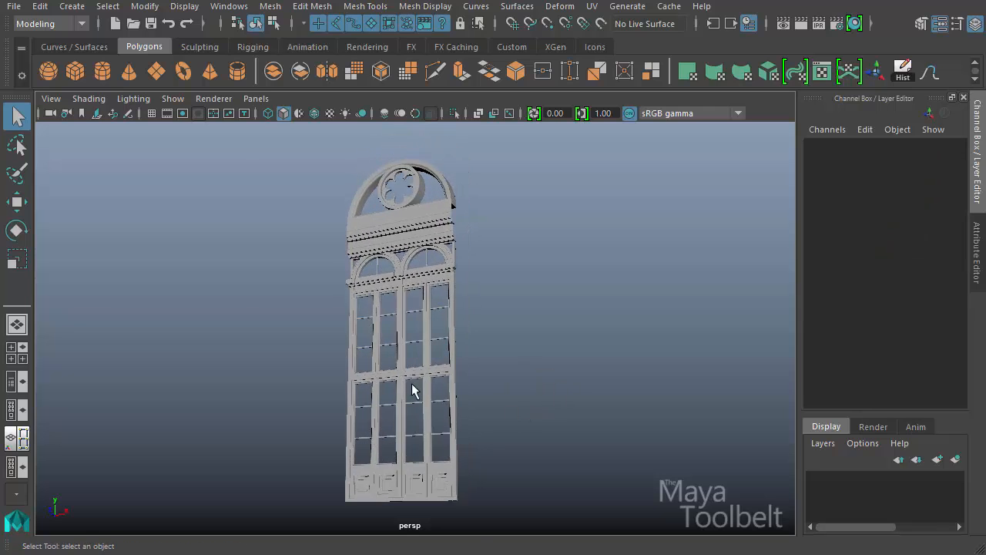
{"action": "right_click_drag", "start_coordinate": [411, 393], "coordinate": [792, 433], "text": "alt"}
{"action": "left_click_drag", "start_coordinate": [793, 433], "coordinate": [589, 395], "text": "alt"}
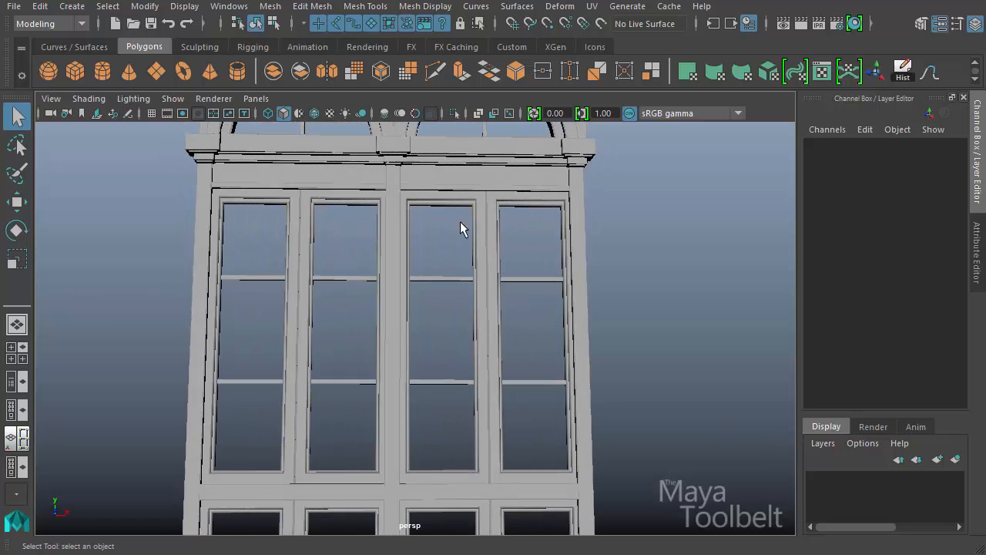
{"action": "middle_click_drag", "start_coordinate": [506, 368], "coordinate": [489, 417], "text": "alt"}
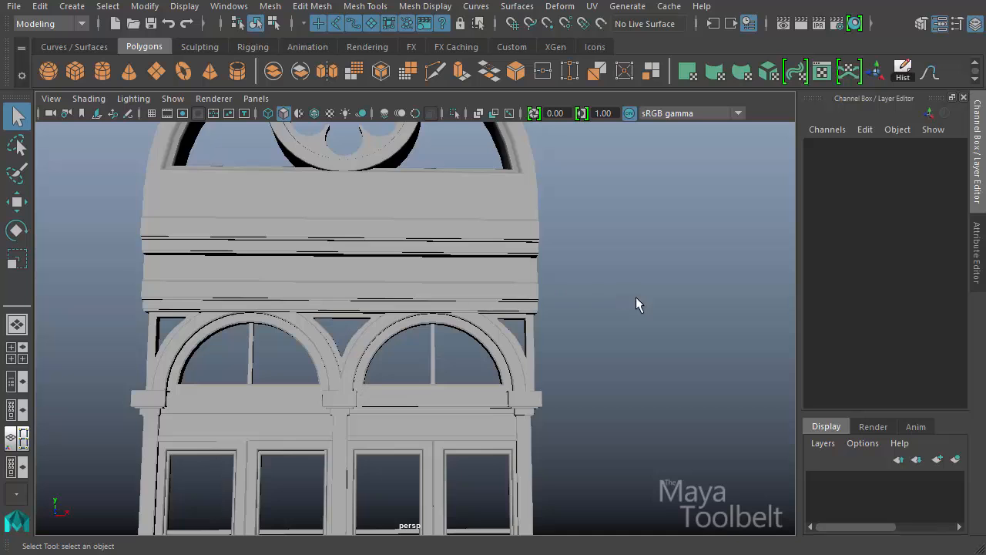
{"action": "left_click_drag", "start_coordinate": [635, 304], "coordinate": [566, 306], "text": "alt"}
{"action": "middle_click_drag", "start_coordinate": [566, 306], "coordinate": [567, 385], "text": "alt"}
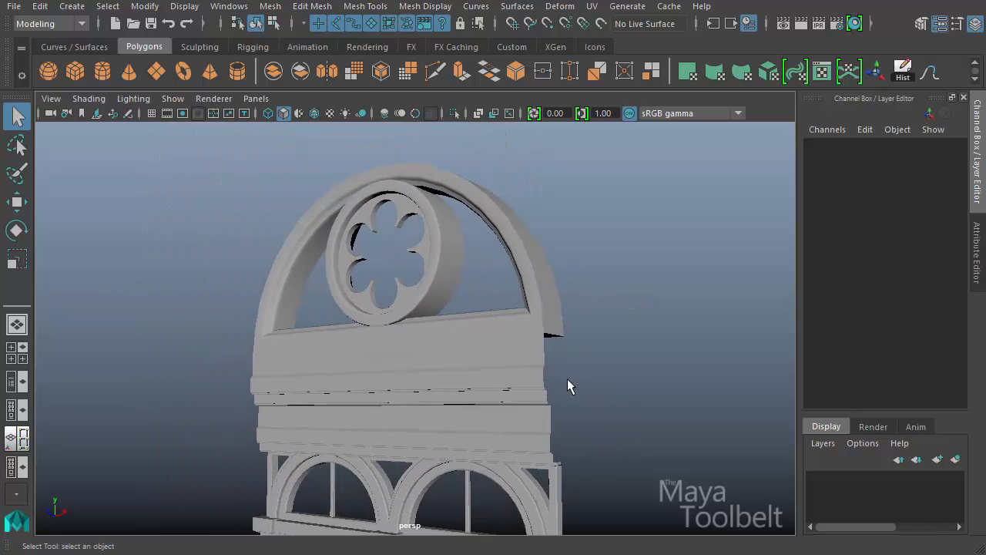
Check the reference photo of the window in Photoshop, then inspect the large top arch in the Maya model
{"action": "left_click_drag", "start_coordinate": [0, 0], "coordinate": [432, 9]}
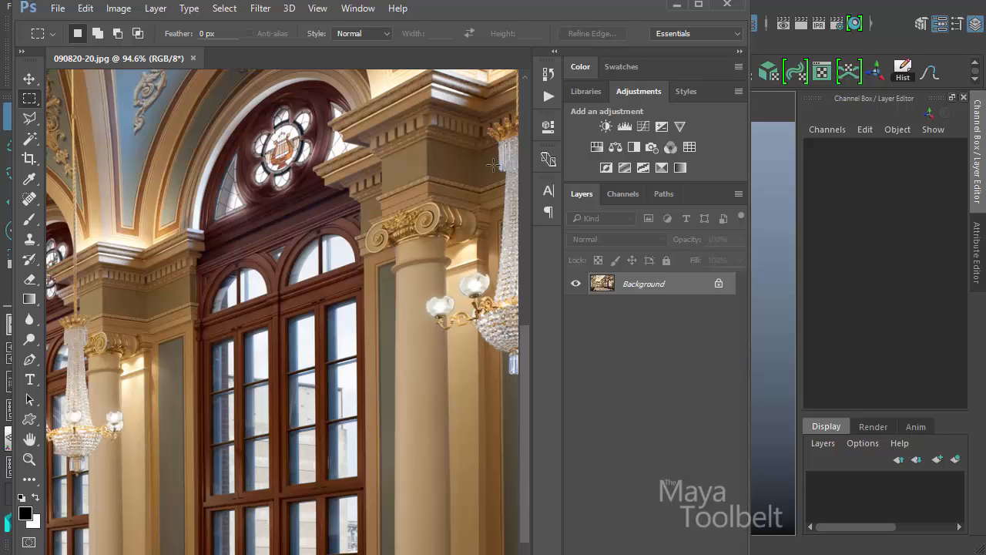
{"action": "left_click_drag", "start_coordinate": [555, 12], "coordinate": [0, 11]}
{"action": "left_click", "coordinate": [401, 319]}
{"action": "left_click_drag", "start_coordinate": [400, 319], "coordinate": [496, 323], "text": "alt"}
{"action": "left_click", "coordinate": [483, 332]}
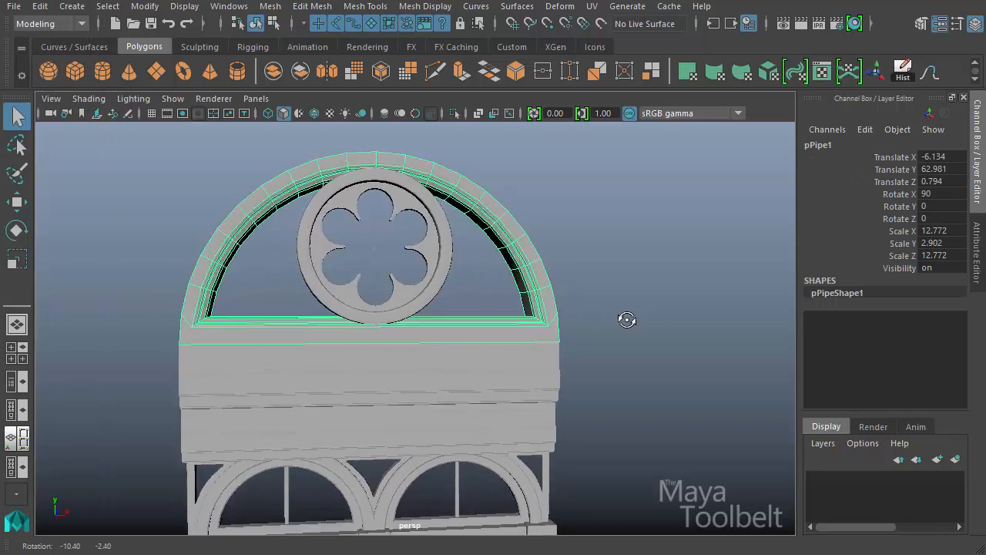
{"action": "left_click_drag", "start_coordinate": [625, 321], "coordinate": [518, 310], "text": "alt"}
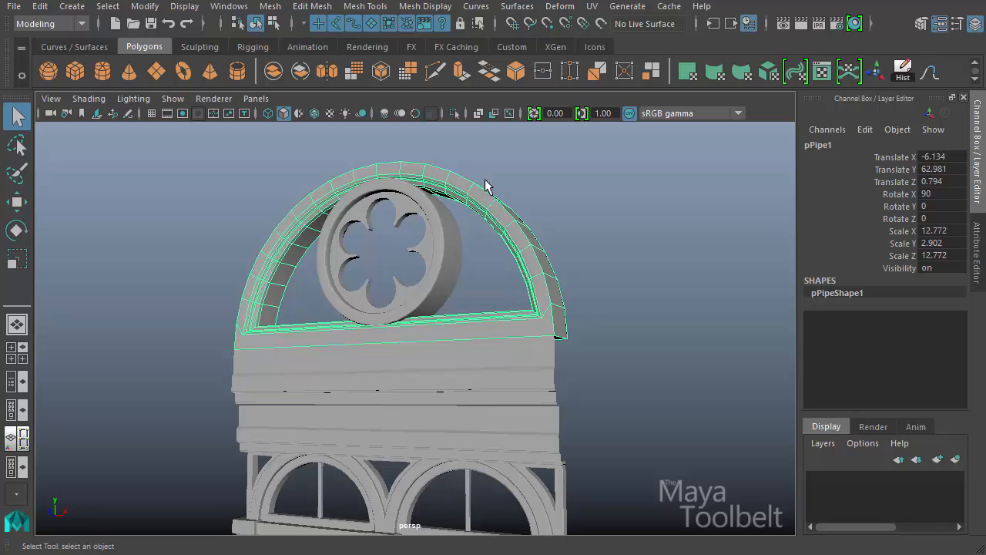
{"action": "left_click_drag", "start_coordinate": [458, 286], "coordinate": [481, 263], "text": "alt"}
Select the round six-petal rosette inside the top arch and examine its petal cutout up close
{"action": "left_click", "coordinate": [444, 263]}
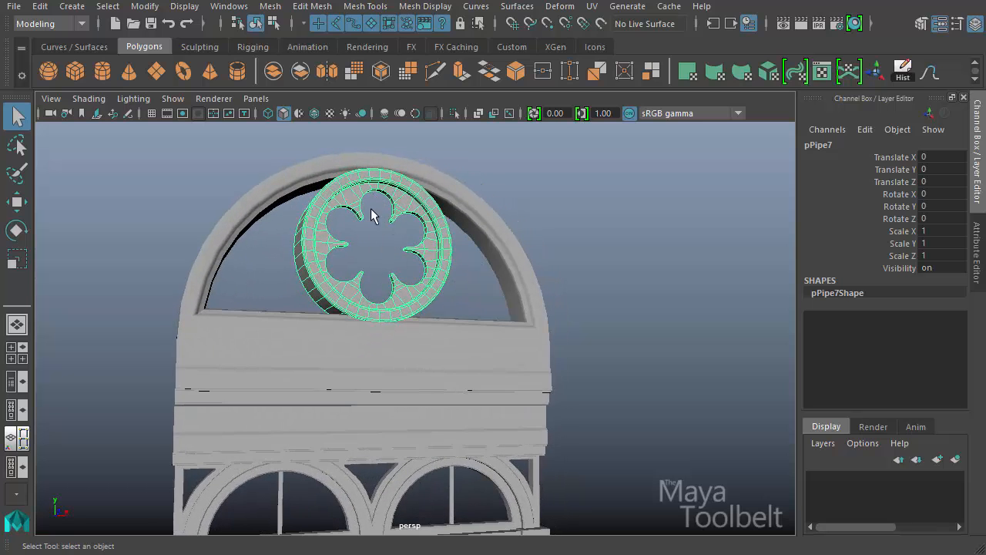
{"action": "left_click_drag", "start_coordinate": [375, 269], "coordinate": [399, 228], "text": "alt"}
{"action": "left_click_drag", "start_coordinate": [407, 271], "coordinate": [408, 345], "text": "alt"}
{"action": "right_click_drag", "start_coordinate": [439, 348], "coordinate": [655, 369], "text": "alt"}
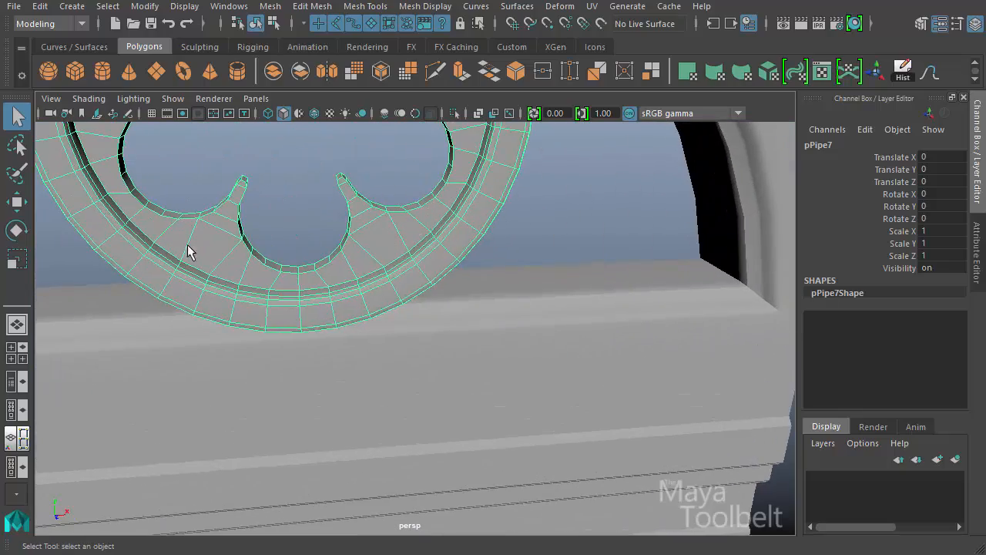
{"action": "middle_click_drag", "start_coordinate": [340, 245], "coordinate": [375, 416], "text": "alt"}
{"action": "left_click_drag", "start_coordinate": [379, 383], "coordinate": [342, 332], "text": "alt"}
{"action": "middle_click_drag", "start_coordinate": [343, 334], "coordinate": [402, 345], "text": "alt"}
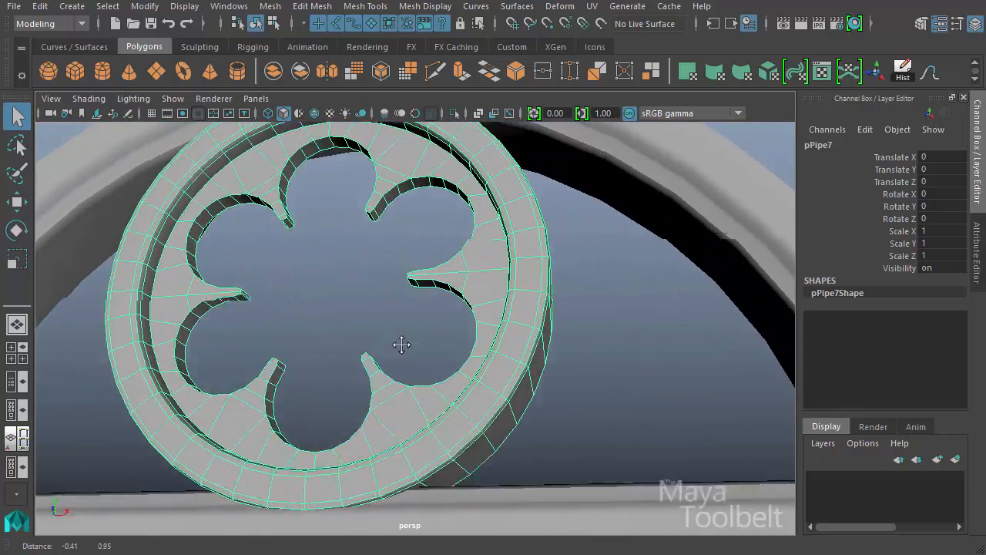
Switch the rosette to edge selection at the pointed cusp between two petals and activate the Move tool
{"action": "left_click_drag", "start_coordinate": [401, 344], "coordinate": [493, 361], "text": "alt"}
{"action": "right_click_drag", "start_coordinate": [493, 362], "coordinate": [713, 398], "text": "alt"}
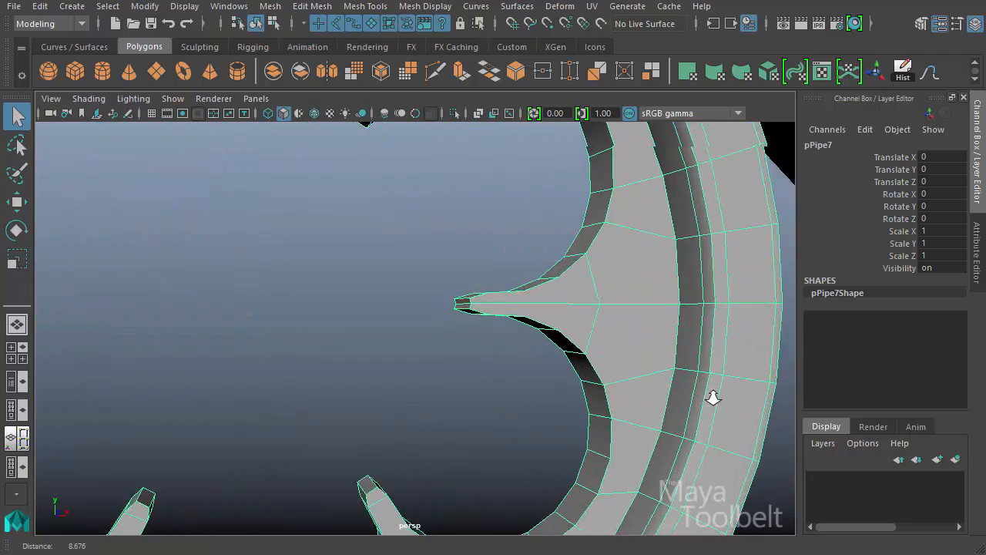
{"action": "left_click_drag", "start_coordinate": [713, 397], "coordinate": [529, 309], "text": "alt"}
{"action": "right_click_drag", "start_coordinate": [528, 273], "coordinate": [530, 231]}
{"action": "left_click_drag", "start_coordinate": [527, 286], "coordinate": [427, 309], "text": "alt"}
{"action": "right_click_drag", "start_coordinate": [427, 310], "coordinate": [501, 299], "text": "alt"}
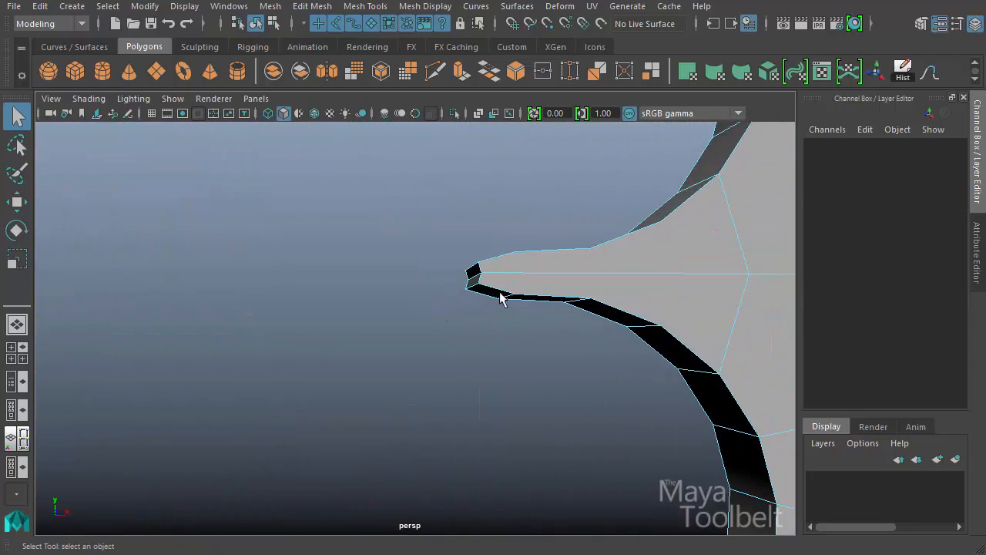
{"action": "key", "text": "w"}
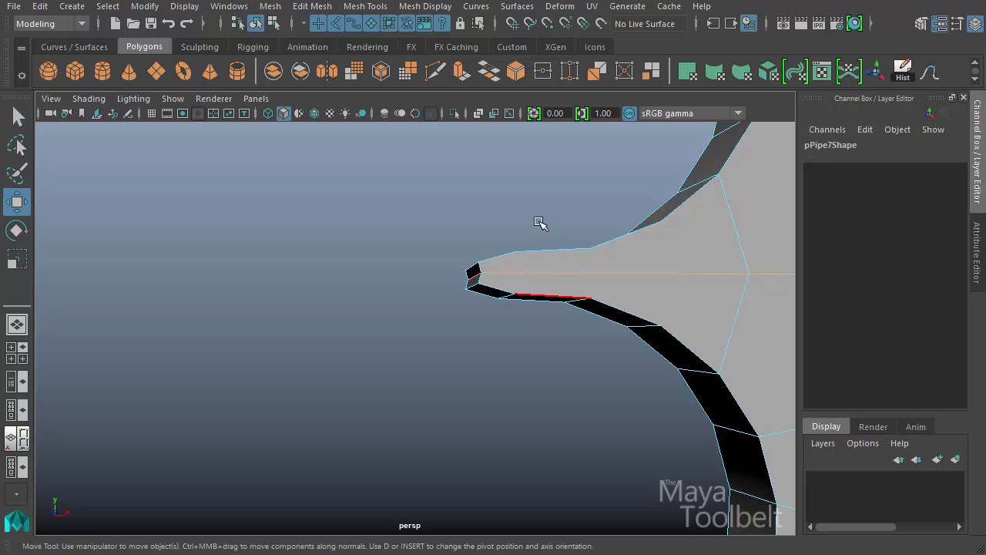
Select edges at the narrow cusp tips and examine how the petal outlines meet there
{"action": "left_click_drag", "start_coordinate": [521, 208], "coordinate": [623, 378], "text": "ctrl"}
{"action": "left_click_drag", "start_coordinate": [636, 371], "coordinate": [588, 264], "text": "alt"}
{"action": "left_click_drag", "start_coordinate": [795, 442], "coordinate": [795, 444], "text": "ctrl"}
{"action": "left_click_drag", "start_coordinate": [352, 328], "coordinate": [231, 356], "text": "alt"}
{"action": "right_click_drag", "start_coordinate": [316, 386], "coordinate": [501, 420], "text": "alt"}
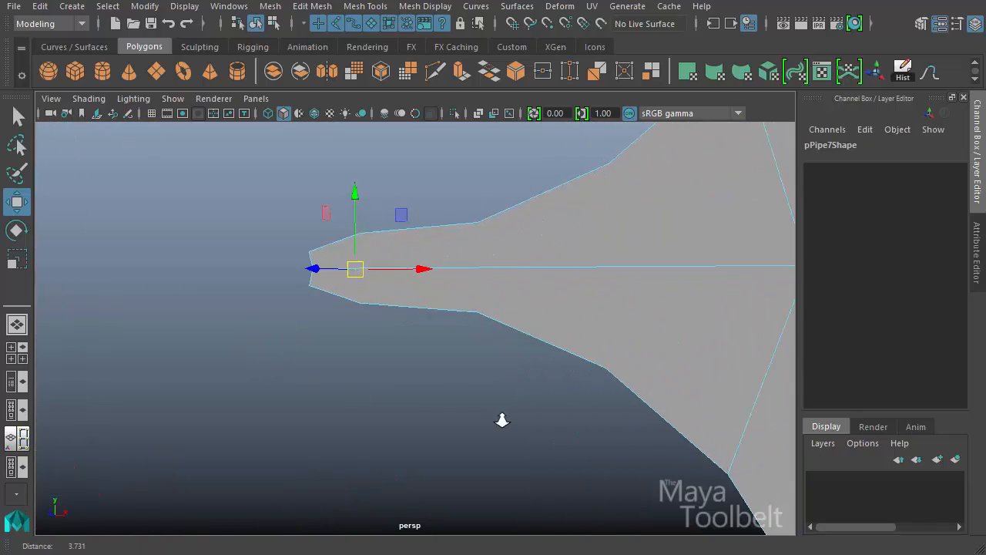
{"action": "left_click_drag", "start_coordinate": [466, 305], "coordinate": [531, 331], "text": "alt"}
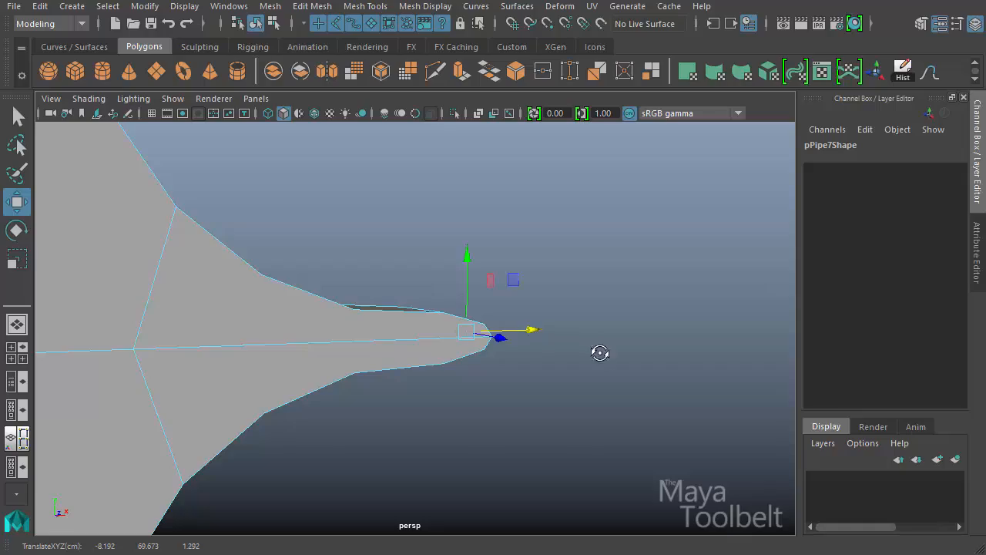
{"action": "right_click_drag", "start_coordinate": [601, 353], "coordinate": [436, 308], "text": "alt"}
{"action": "middle_click_drag", "start_coordinate": [512, 358], "coordinate": [372, 247], "text": "alt"}
{"action": "left_click_drag", "start_coordinate": [373, 247], "coordinate": [217, 339], "text": "alt"}
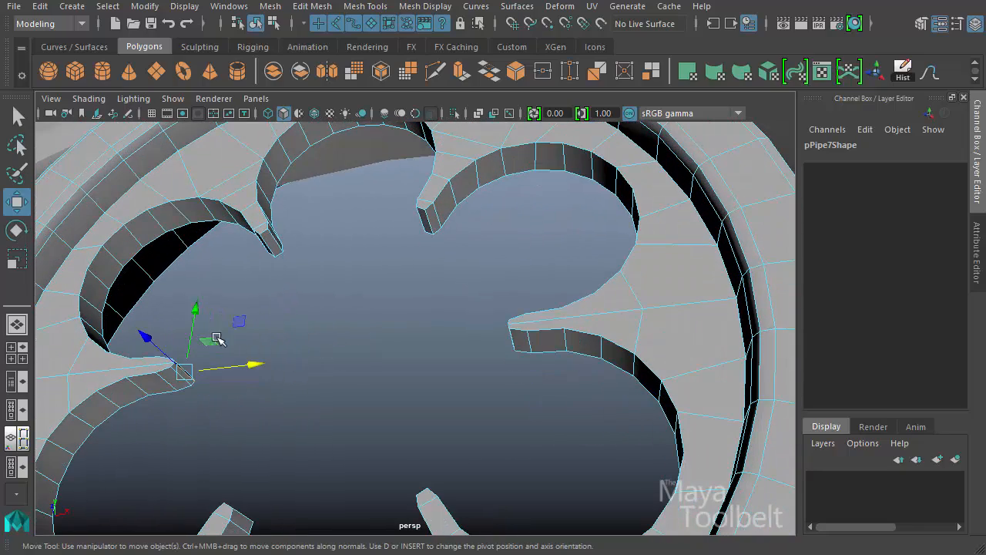
Select a front outline edge of the lower-left petal and extend the selection with Contiguous Edges
{"action": "left_click_drag", "start_coordinate": [62, 423], "coordinate": [399, 333], "text": "alt"}
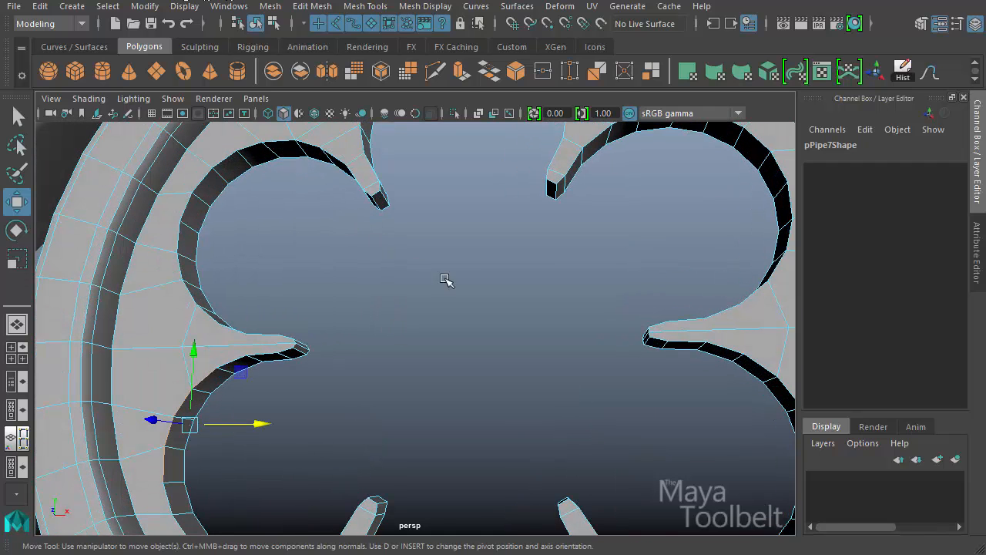
{"action": "left_click_drag", "start_coordinate": [445, 282], "coordinate": [451, 231], "text": "alt"}
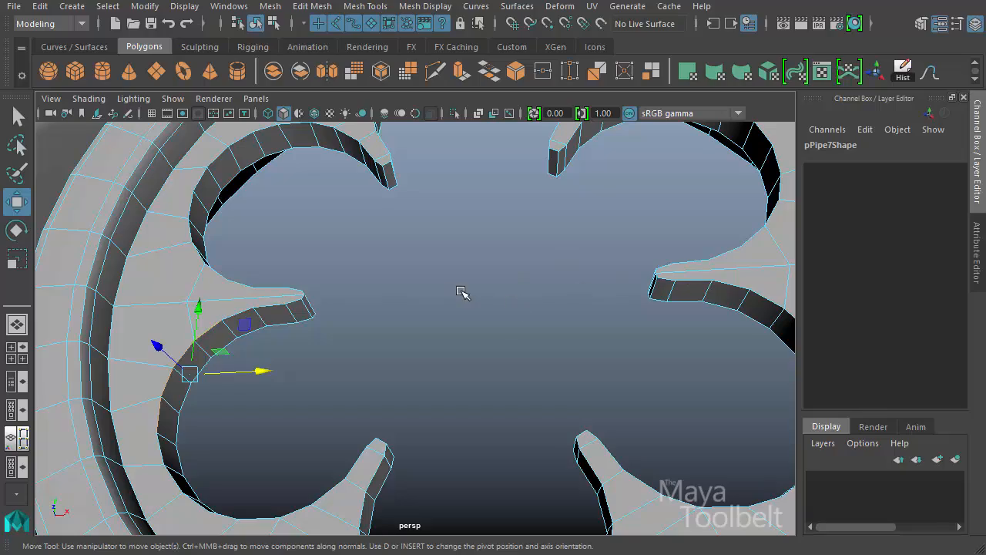
{"action": "left_click_drag", "start_coordinate": [460, 291], "coordinate": [365, 308], "text": "alt"}
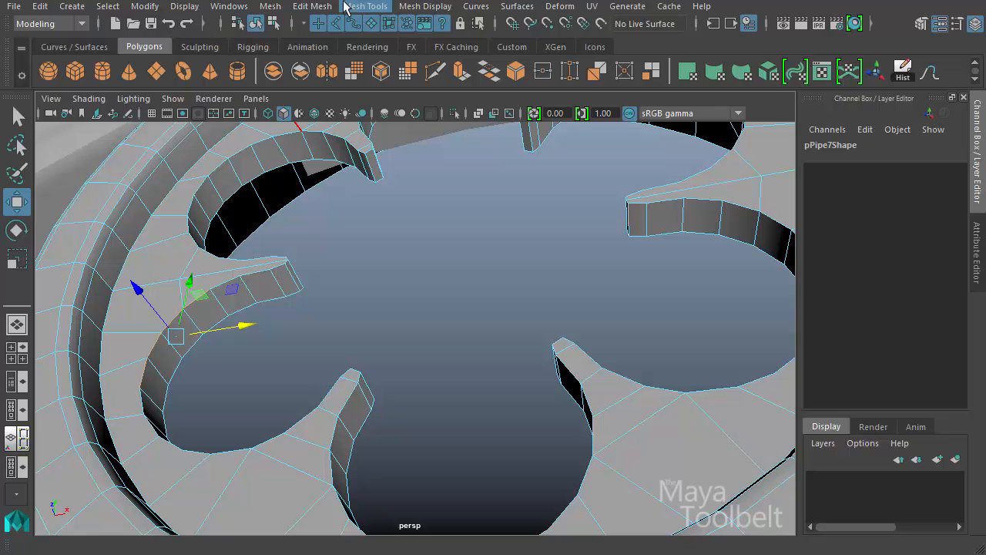
{"action": "left_click", "coordinate": [108, 7]}
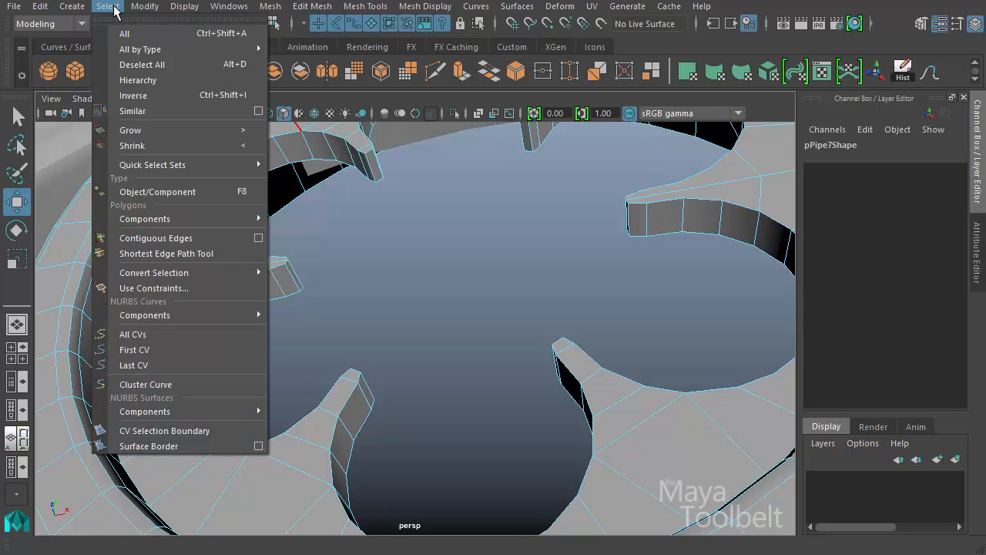
{"action": "left_click", "coordinate": [194, 244]}
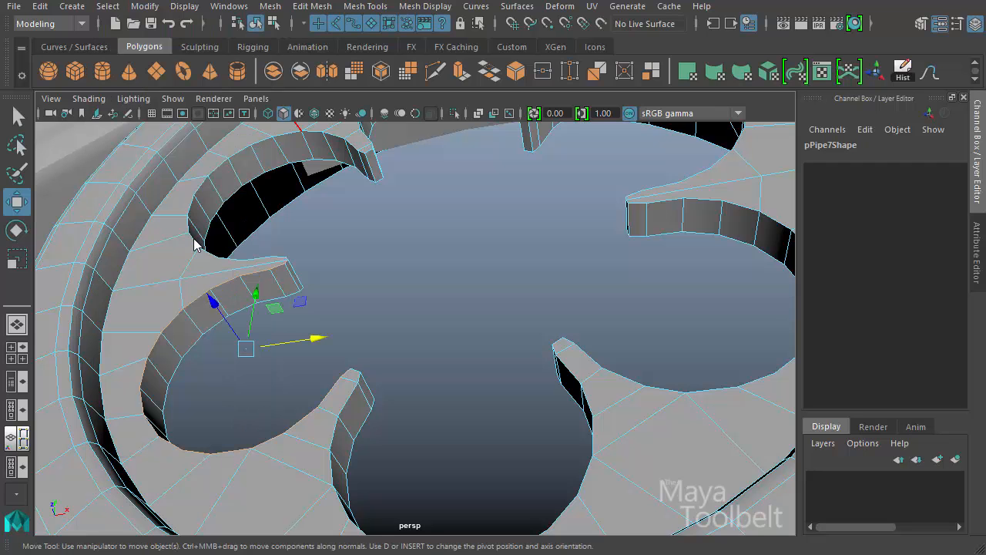
Set the Contiguous Edges maximum 3D angle to 180 and run the selection from the lower-left petal's edges
{"action": "left_click_drag", "start_coordinate": [401, 284], "coordinate": [382, 306], "text": "alt"}
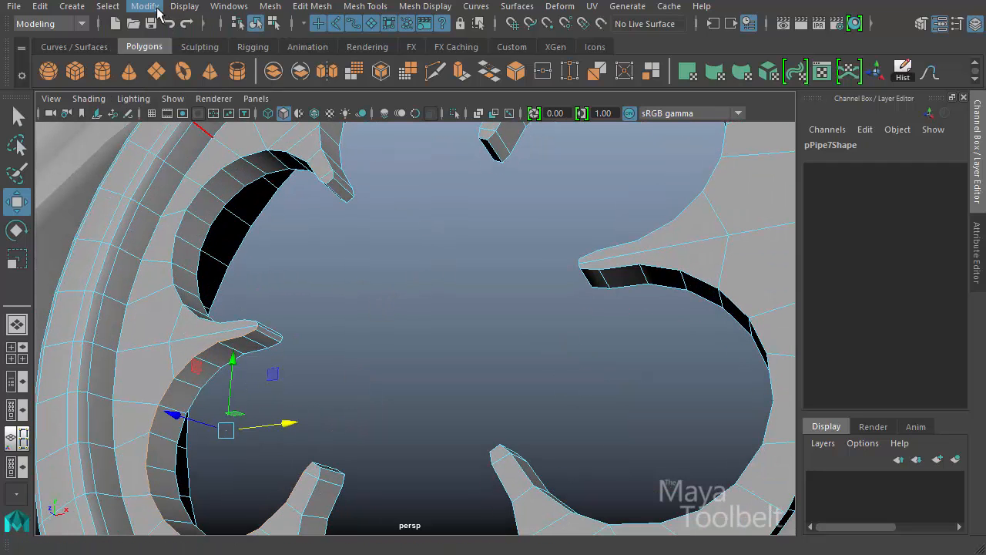
{"action": "left_click", "coordinate": [108, 6]}
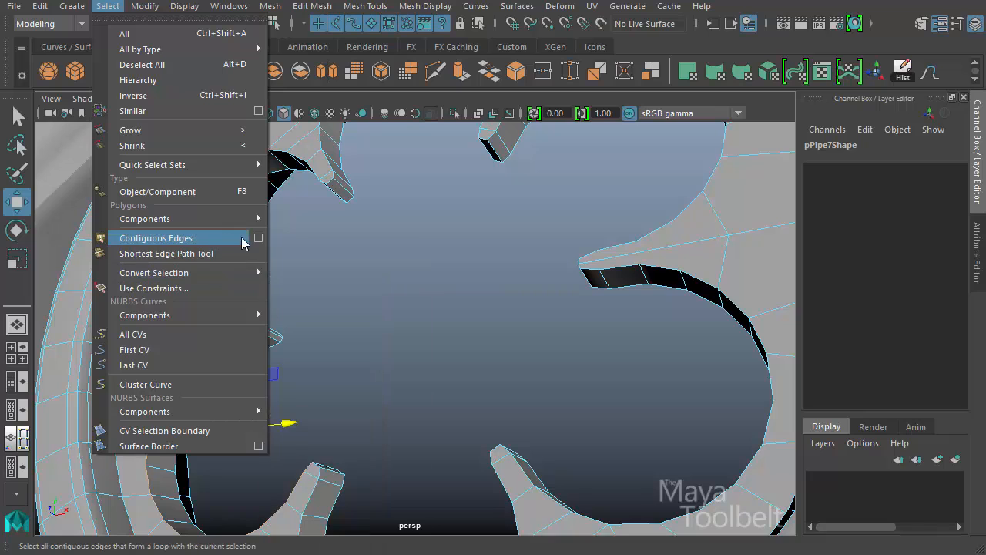
{"action": "left_click", "coordinate": [260, 243]}
{"action": "left_click_drag", "start_coordinate": [15, 149], "coordinate": [514, 155]}
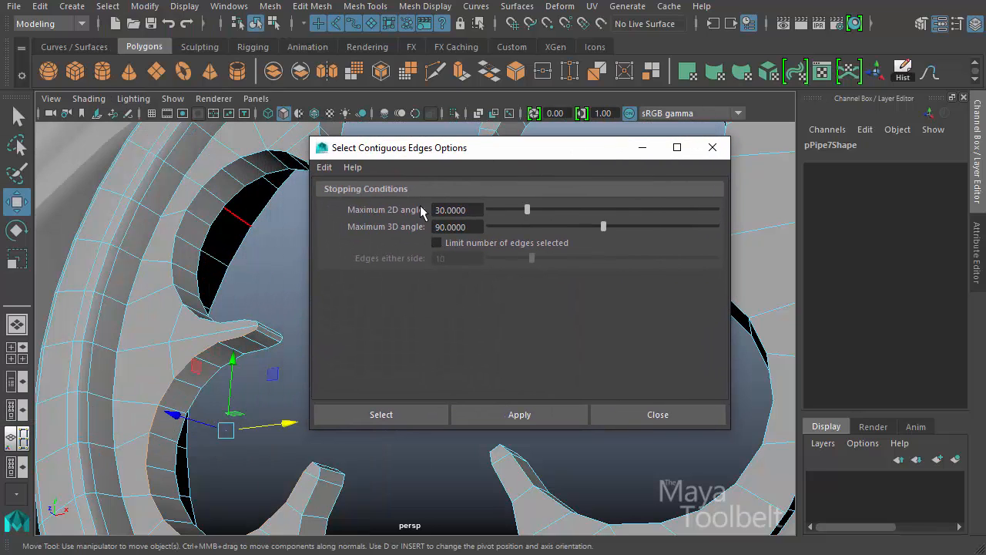
{"action": "left_click", "coordinate": [479, 230]}
{"action": "type", "text": "180"}
{"action": "key", "text": "Return"}
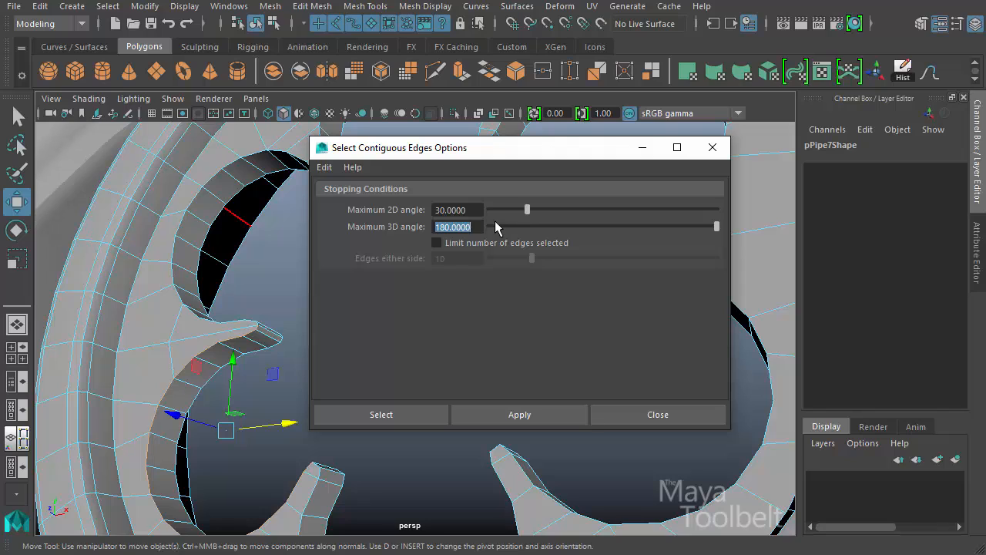
{"action": "left_click", "coordinate": [411, 416]}
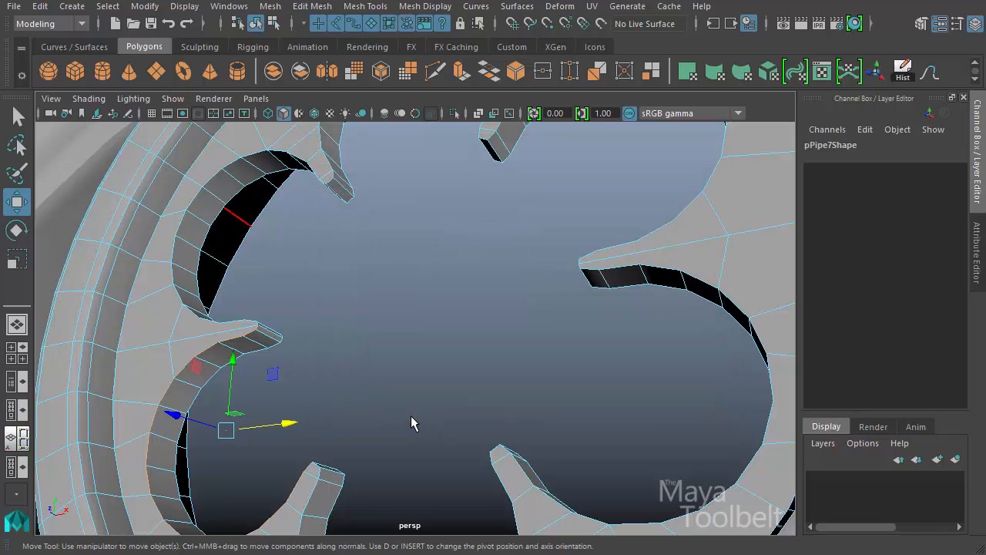
Add a front outline edge from each of the remaining petals around the rosette opening to the selection
{"action": "right_click_drag", "start_coordinate": [411, 416], "coordinate": [514, 387], "text": "alt"}
{"action": "left_click_drag", "start_coordinate": [514, 387], "coordinate": [344, 459], "text": "alt"}
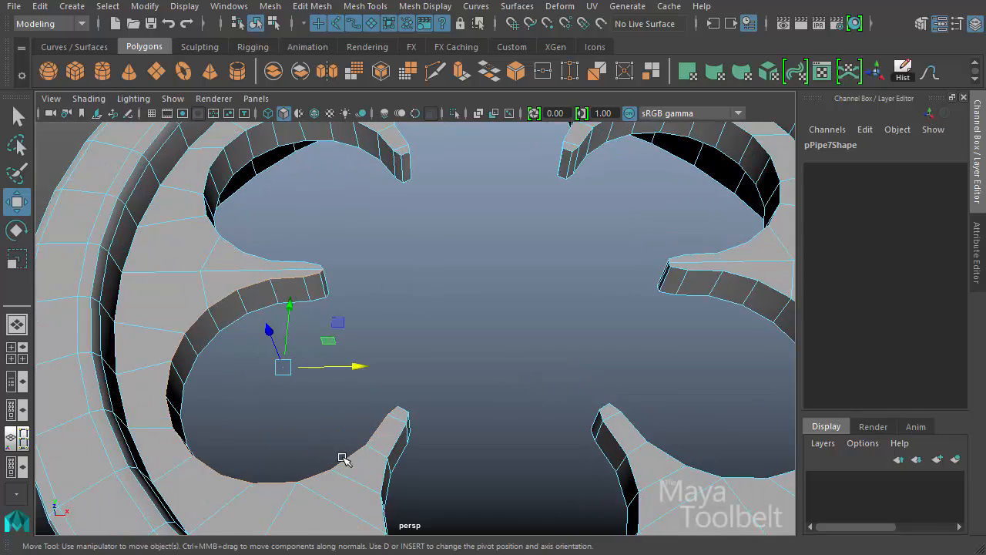
{"action": "left_click", "coordinate": [216, 164], "text": "shift"}
{"action": "left_click_drag", "start_coordinate": [449, 209], "coordinate": [494, 353], "text": "alt"}
{"action": "left_click", "coordinate": [370, 161], "text": "shift"}
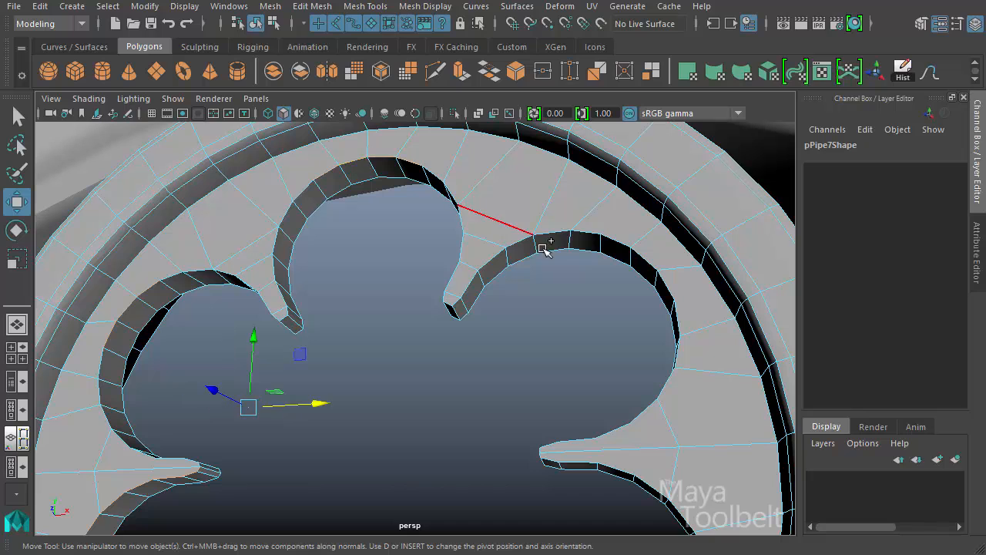
{"action": "left_click", "coordinate": [560, 234], "text": "shift"}
{"action": "left_click_drag", "start_coordinate": [634, 419], "coordinate": [623, 286], "text": "alt"}
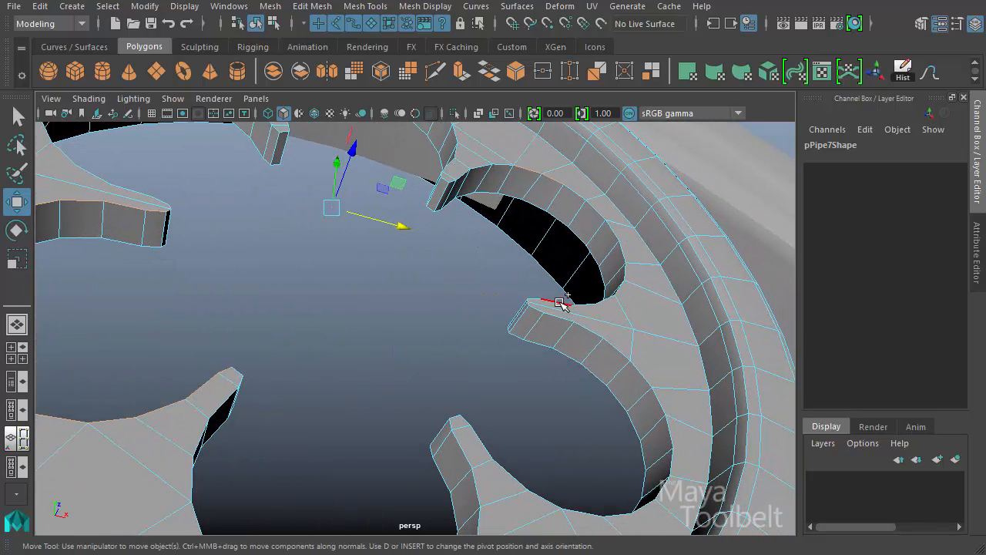
{"action": "left_click", "coordinate": [643, 370], "text": "shift"}
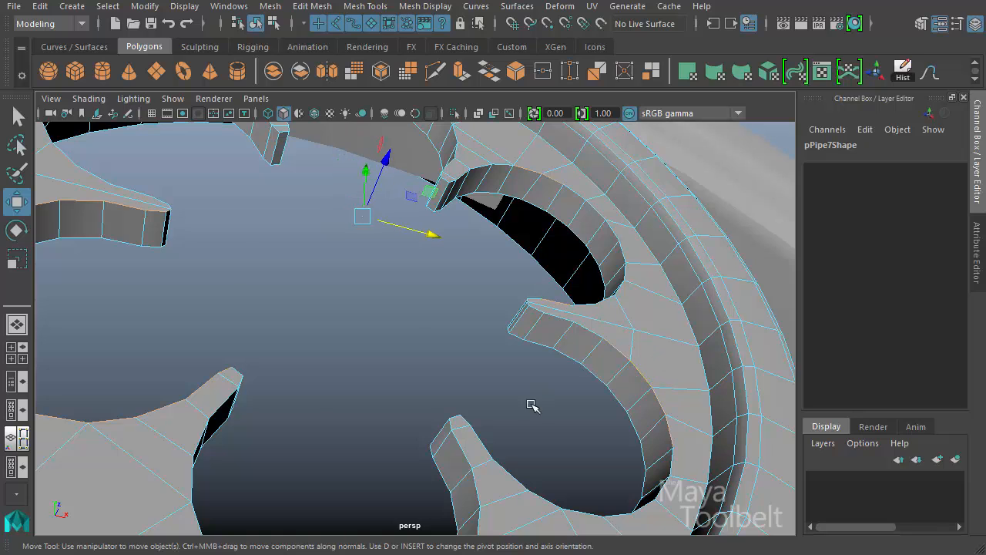
{"action": "left_click_drag", "start_coordinate": [531, 403], "coordinate": [531, 330], "text": "alt"}
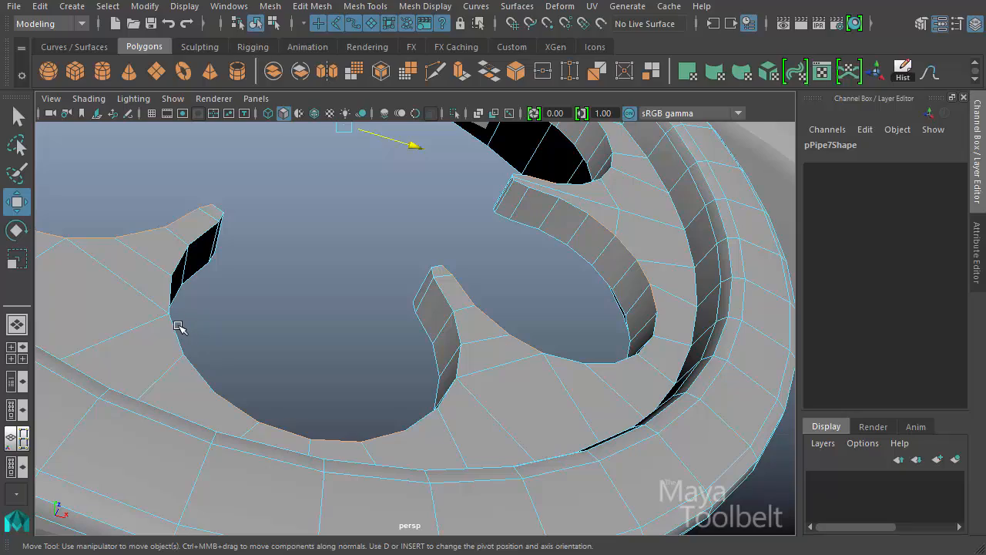
{"action": "left_click_drag", "start_coordinate": [177, 328], "coordinate": [659, 171], "text": "alt"}
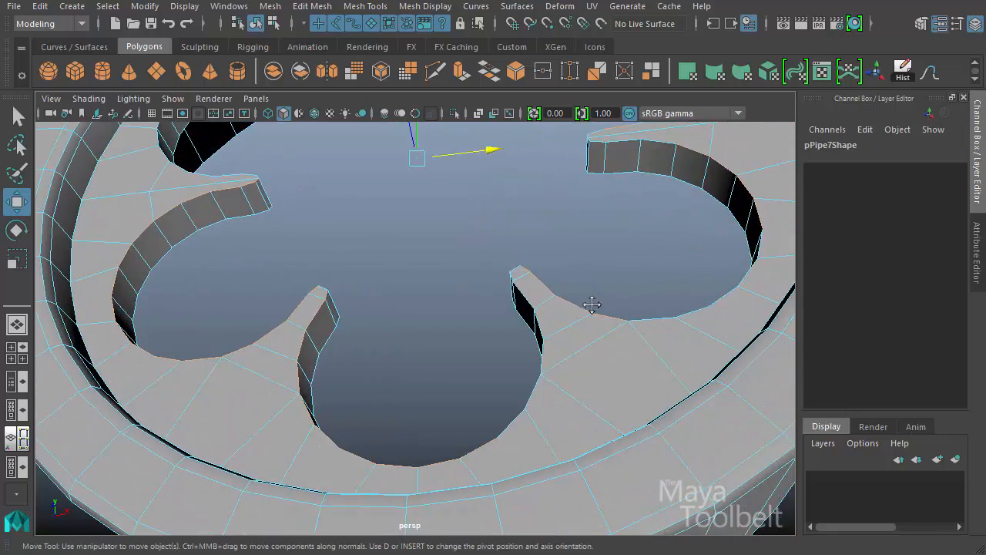
Display the model in wireframe and extend the selection along all petal outlines with Contiguous Edges
{"action": "left_click_drag", "start_coordinate": [592, 304], "coordinate": [585, 202], "text": "alt"}
{"action": "left_click_drag", "start_coordinate": [523, 310], "coordinate": [442, 286], "text": "alt"}
{"action": "key", "text": "4"}
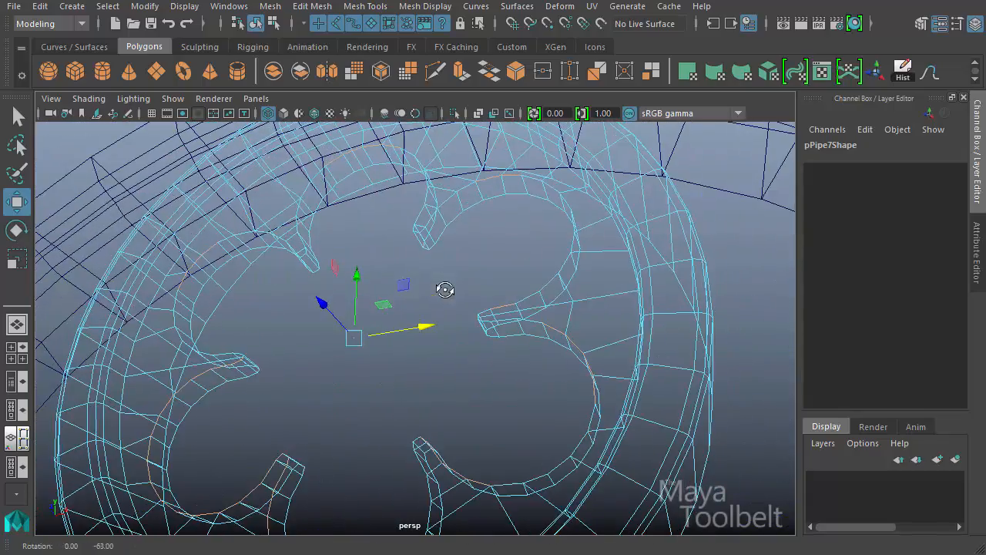
{"action": "left_click", "coordinate": [108, 6]}
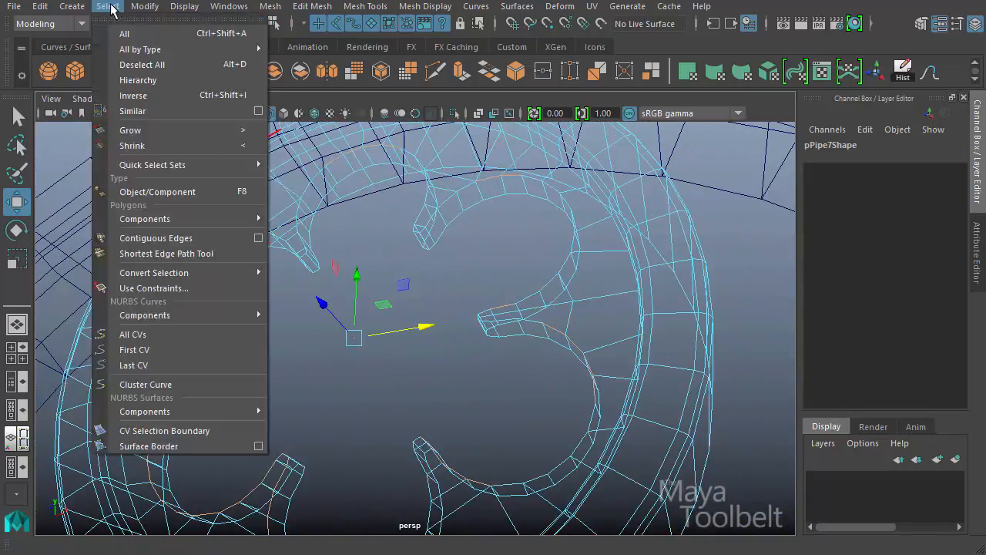
{"action": "left_click", "coordinate": [153, 239]}
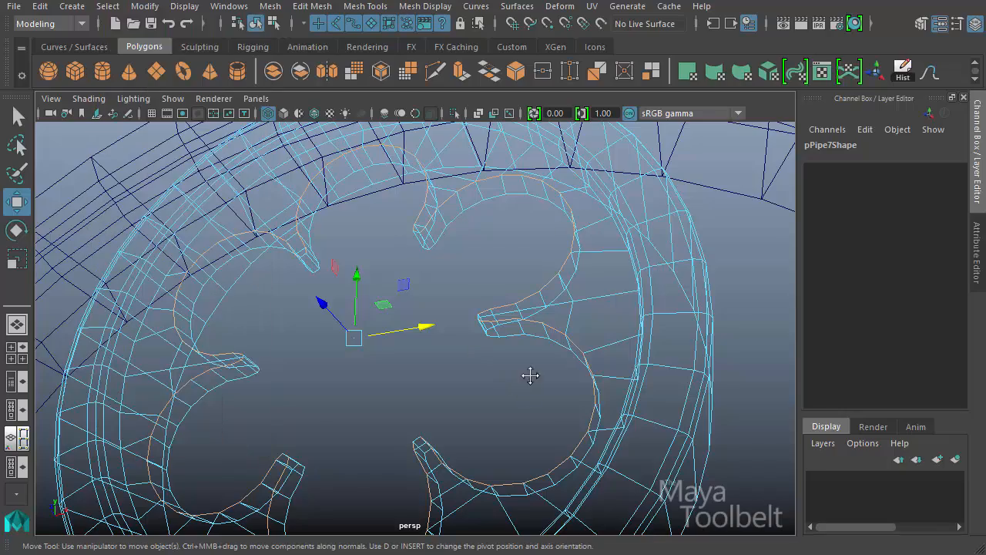
Add the missing short front edges at the tips of the lower cusps to the outline selection
{"action": "left_click_drag", "start_coordinate": [530, 375], "coordinate": [389, 365], "text": "alt"}
{"action": "right_click_drag", "start_coordinate": [314, 320], "coordinate": [595, 348], "text": "alt"}
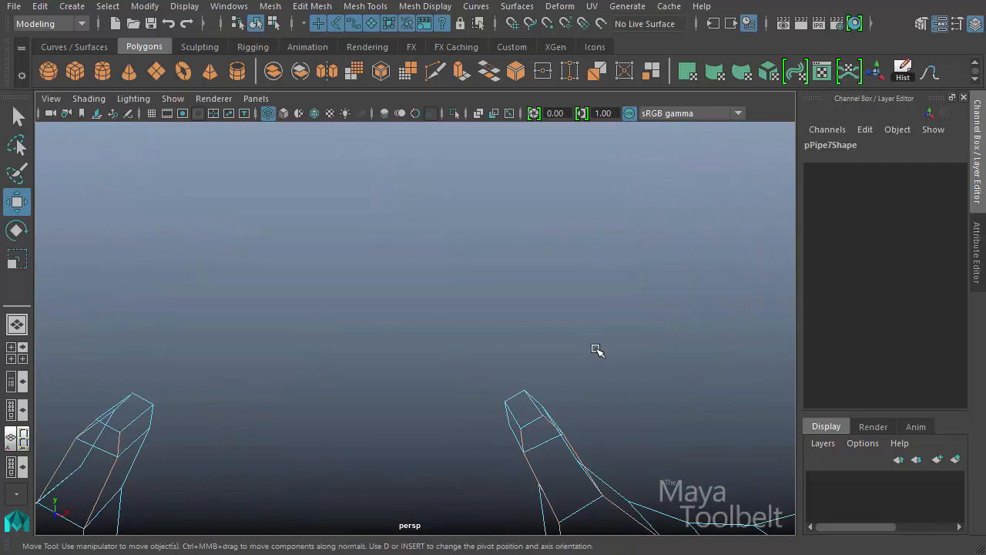
{"action": "left_click_drag", "start_coordinate": [595, 348], "coordinate": [413, 357], "text": "alt"}
{"action": "left_click_drag", "start_coordinate": [238, 309], "coordinate": [318, 296], "text": "alt"}
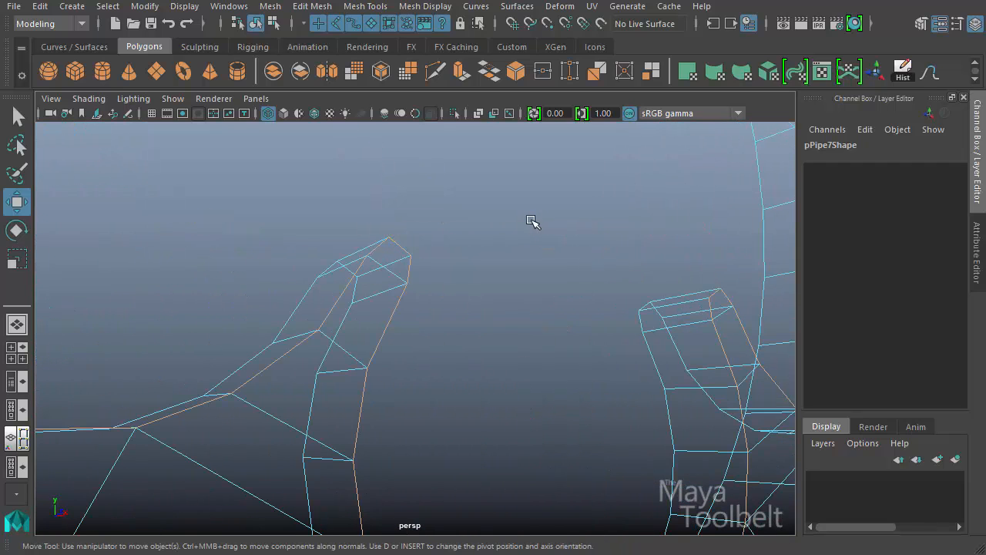
Return to shaded display and add the missing front tip edges on the remaining cusps, completing the outline selection
{"action": "key", "text": "5"}
{"action": "mouse_move", "coordinate": [586, 190]}
{"action": "left_mouse_down", "text": "alt"}
{"action": "mouse_move", "coordinate": [504, 332]}
{"action": "mouse_move", "coordinate": [451, 391]}
{"action": "mouse_move", "coordinate": [174, 354]}
{"action": "mouse_move", "coordinate": [251, 373]}
{"action": "mouse_move", "coordinate": [295, 348]}
{"action": "mouse_move", "coordinate": [233, 303]}
{"action": "left_mouse_up", "text": "alt"}
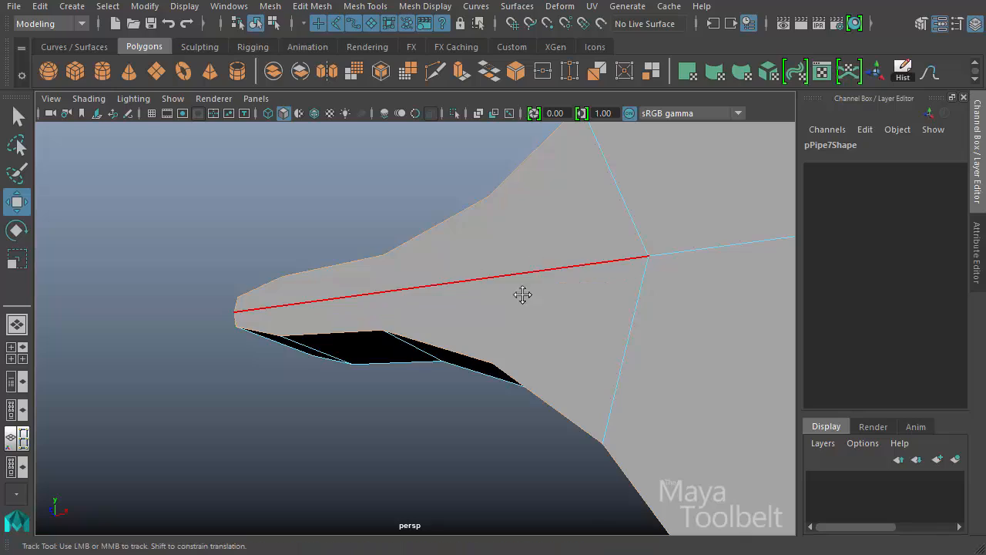
{"action": "left_click_drag", "start_coordinate": [523, 294], "coordinate": [456, 267], "text": "alt"}
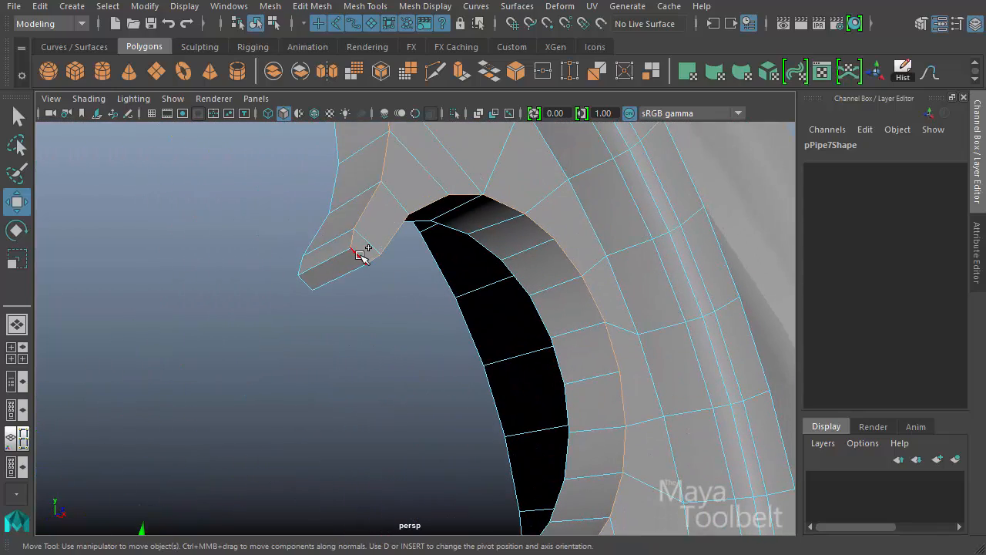
{"action": "right_click_drag", "start_coordinate": [427, 310], "coordinate": [318, 314], "text": "alt"}
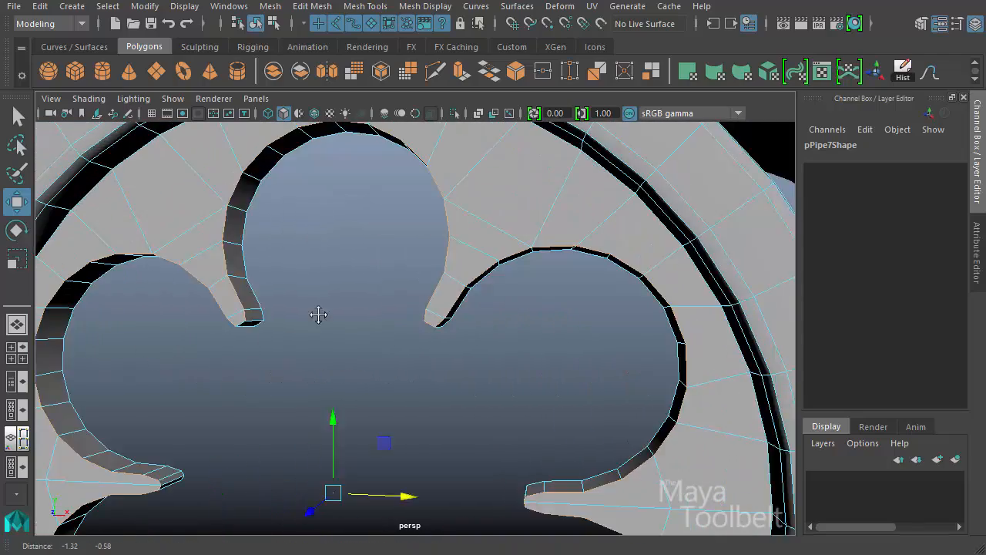
{"action": "middle_click_drag", "start_coordinate": [318, 314], "coordinate": [388, 283], "text": "alt"}
{"action": "right_click_drag", "start_coordinate": [388, 283], "coordinate": [583, 295], "text": "alt"}
{"action": "left_click_drag", "start_coordinate": [336, 262], "coordinate": [346, 219], "text": "alt"}
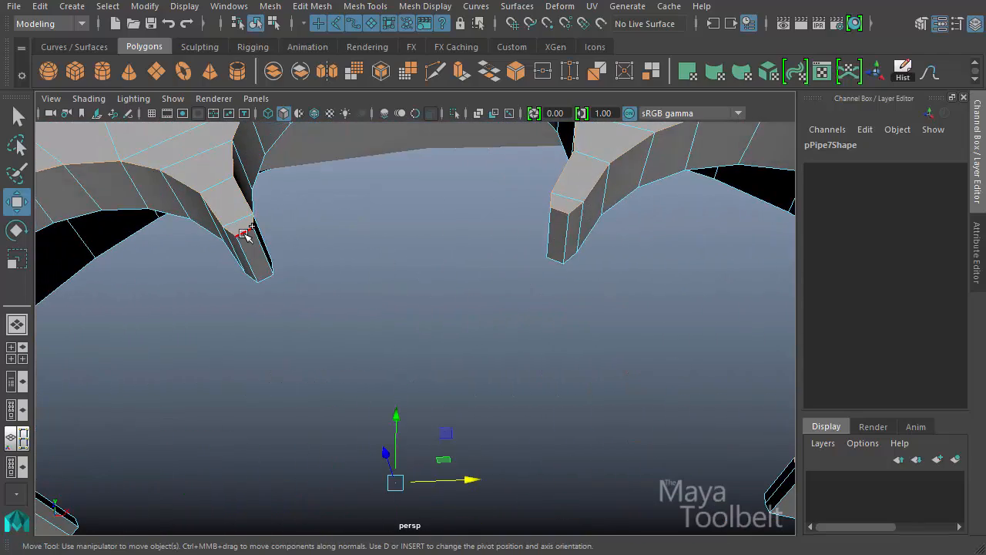
{"action": "left_click_drag", "start_coordinate": [267, 340], "coordinate": [367, 185], "text": "alt"}
{"action": "scroll", "coordinate": [339, 319], "scroll_direction": "down", "scroll_amount": 3}
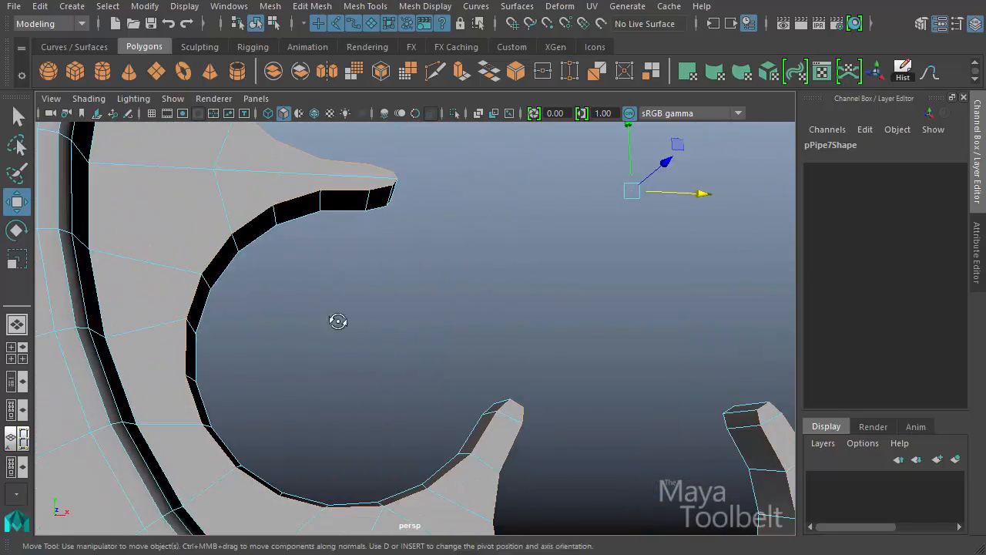
{"action": "left_click_drag", "start_coordinate": [337, 321], "coordinate": [356, 316], "text": "alt"}
{"action": "middle_click_drag", "start_coordinate": [539, 319], "coordinate": [308, 282], "text": "alt"}
{"action": "left_click_drag", "start_coordinate": [308, 283], "coordinate": [592, 175], "text": "alt"}
{"action": "left_click_drag", "start_coordinate": [670, 149], "coordinate": [457, 326], "text": "alt"}
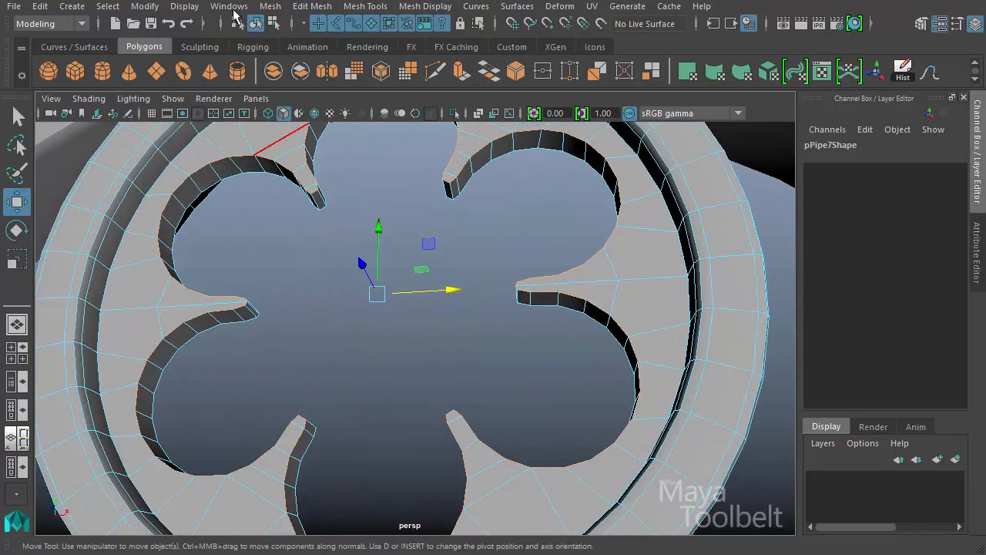
Bevel the selected petal outline edges with a fraction of 0.78
{"action": "left_click", "coordinate": [322, 8]}
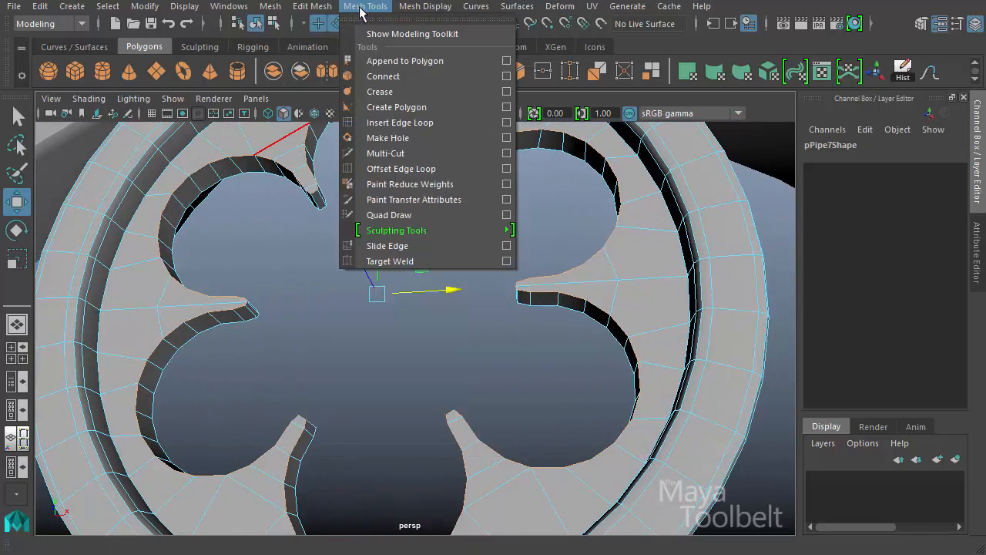
{"action": "left_click", "coordinate": [316, 65]}
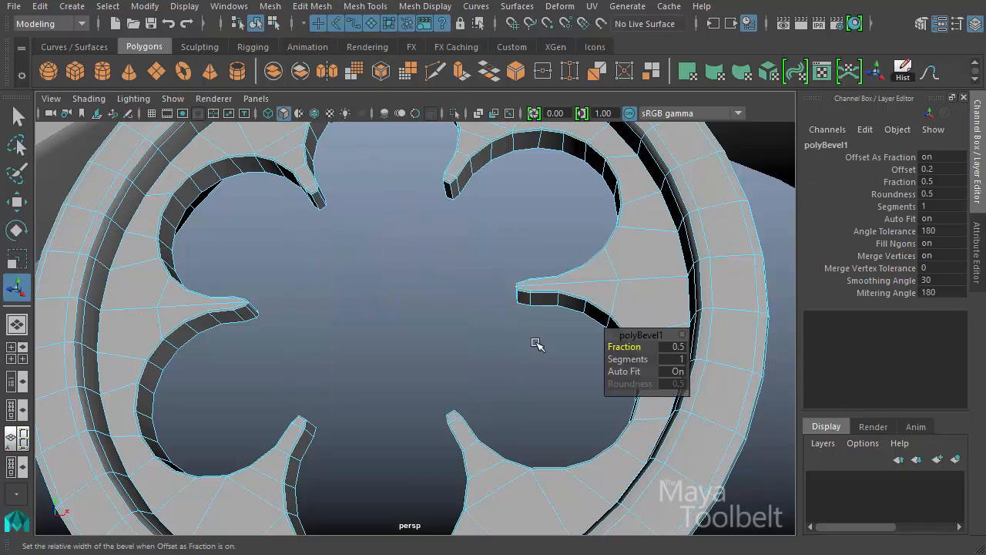
{"action": "left_click_drag", "start_coordinate": [413, 389], "coordinate": [524, 374], "text": "alt"}
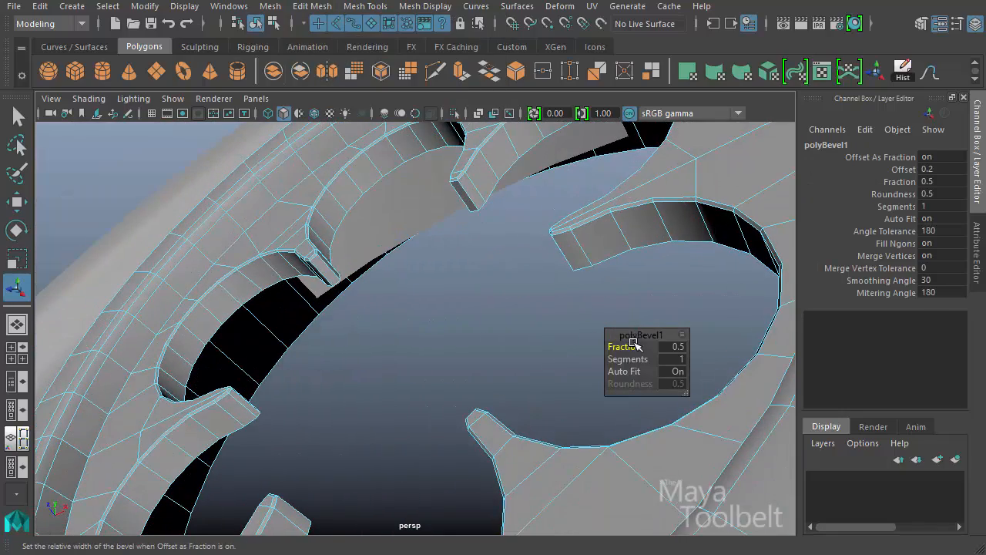
{"action": "left_click_drag", "start_coordinate": [628, 350], "coordinate": [648, 355]}
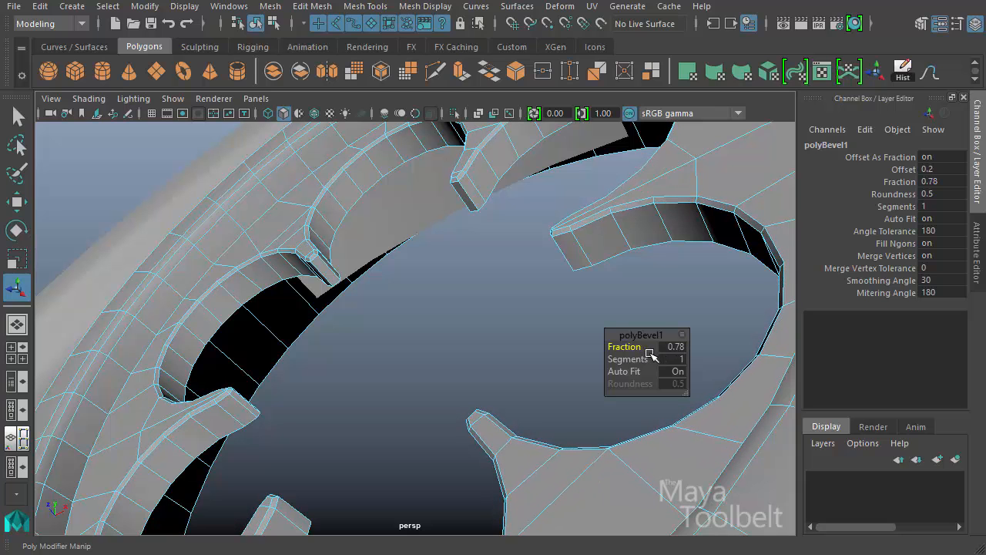
Inspect the bevel along the petal outlines and cusps from several angles, and return to the Move tool
{"action": "left_click_drag", "start_coordinate": [493, 370], "coordinate": [100, 331], "text": "alt"}
{"action": "middle_click_drag", "start_coordinate": [154, 328], "coordinate": [434, 336], "text": "alt"}
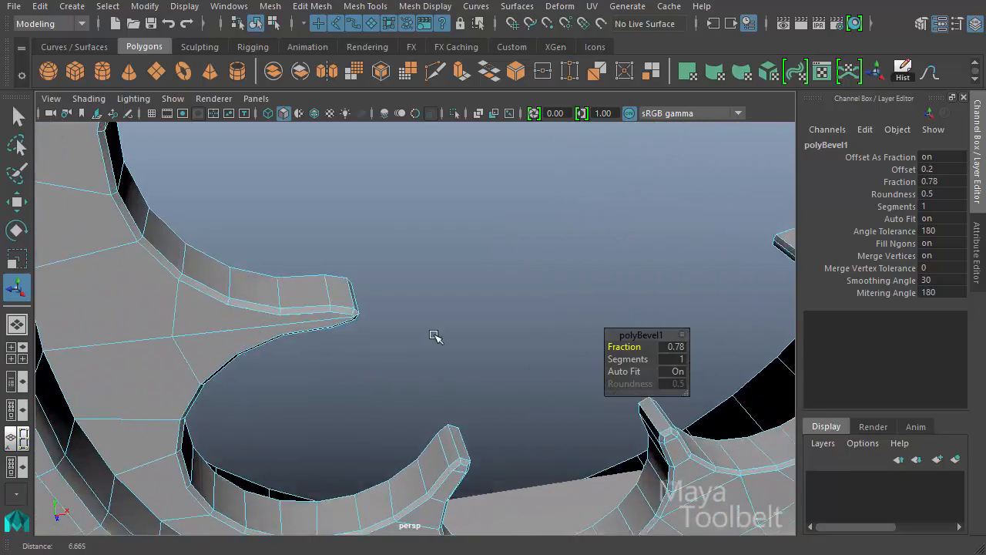
{"action": "right_click_drag", "start_coordinate": [434, 336], "coordinate": [486, 333], "text": "alt"}
{"action": "left_click_drag", "start_coordinate": [423, 304], "coordinate": [409, 249], "text": "alt"}
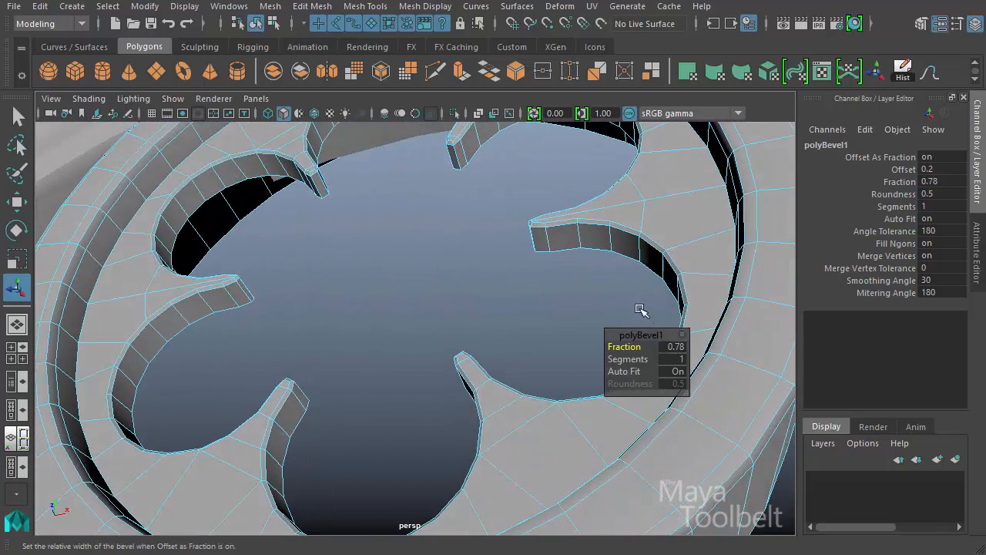
{"action": "left_click_drag", "start_coordinate": [532, 299], "coordinate": [473, 309], "text": "alt"}
{"action": "key", "text": "w"}
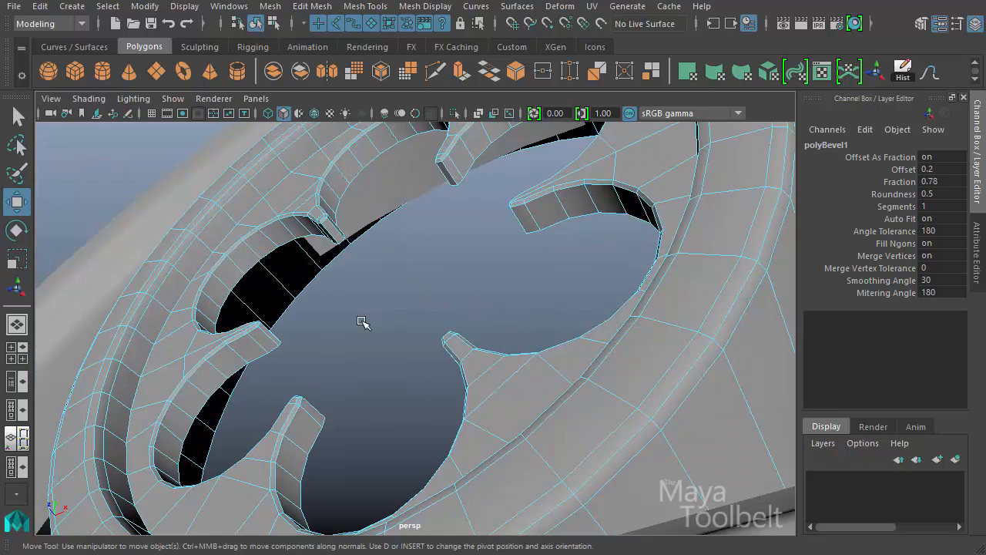
{"action": "left_click_drag", "start_coordinate": [363, 324], "coordinate": [312, 301], "text": "alt"}
Clear the selection and examine the whole window and the rosette within its arched top from several angles
{"action": "left_click", "coordinate": [408, 246]}
{"action": "right_click_drag", "start_coordinate": [312, 301], "coordinate": [431, 289], "text": "alt"}
{"action": "left_click_drag", "start_coordinate": [431, 289], "coordinate": [457, 227], "text": "alt"}
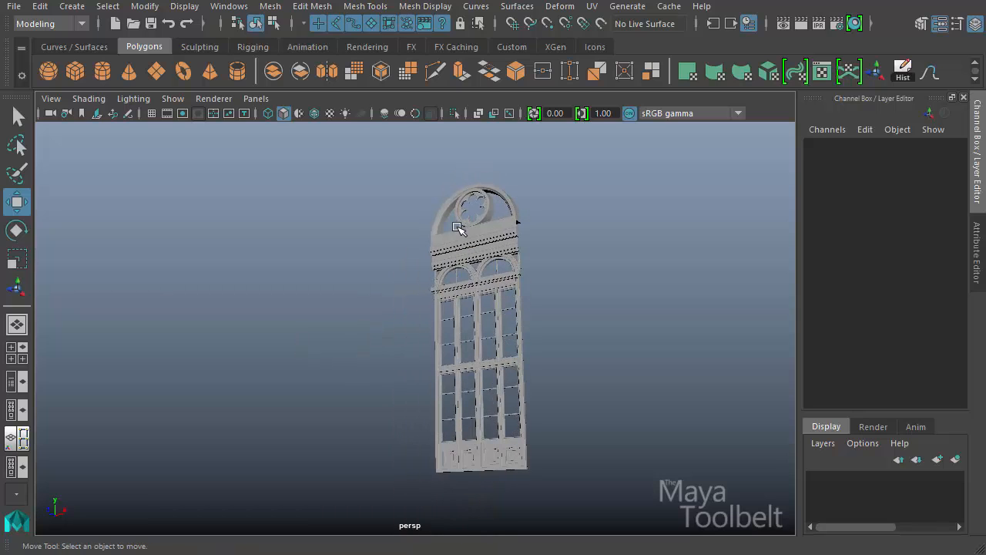
{"action": "left_click_drag", "start_coordinate": [475, 275], "coordinate": [447, 313], "text": "alt"}
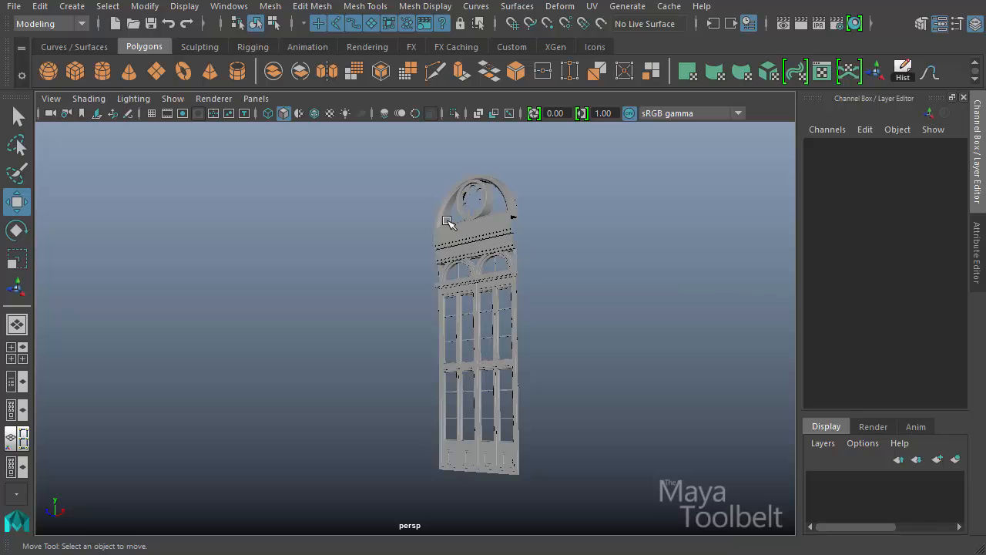
{"action": "left_click_drag", "start_coordinate": [462, 283], "coordinate": [494, 368], "text": "alt"}
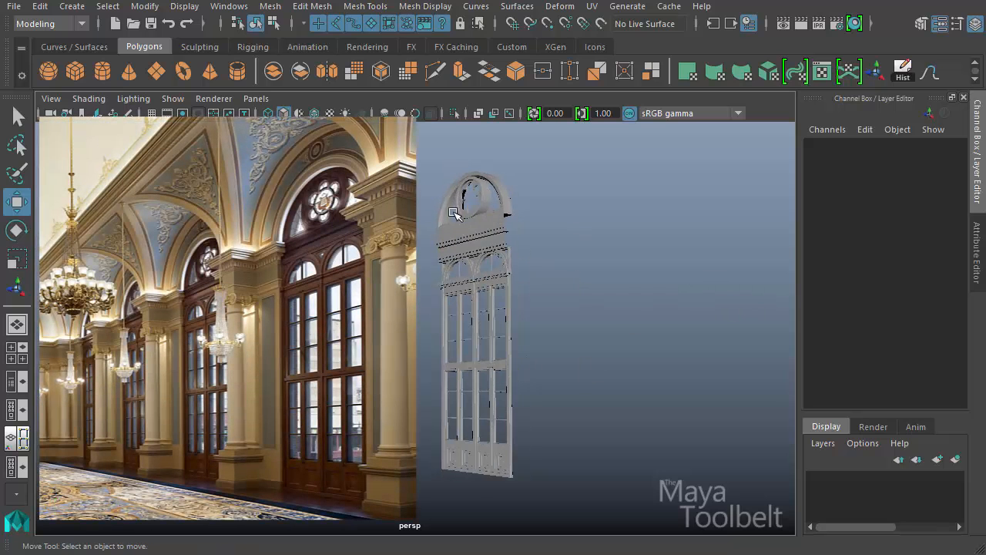
{"action": "left_click_drag", "start_coordinate": [346, 382], "coordinate": [462, 387], "text": "alt"}
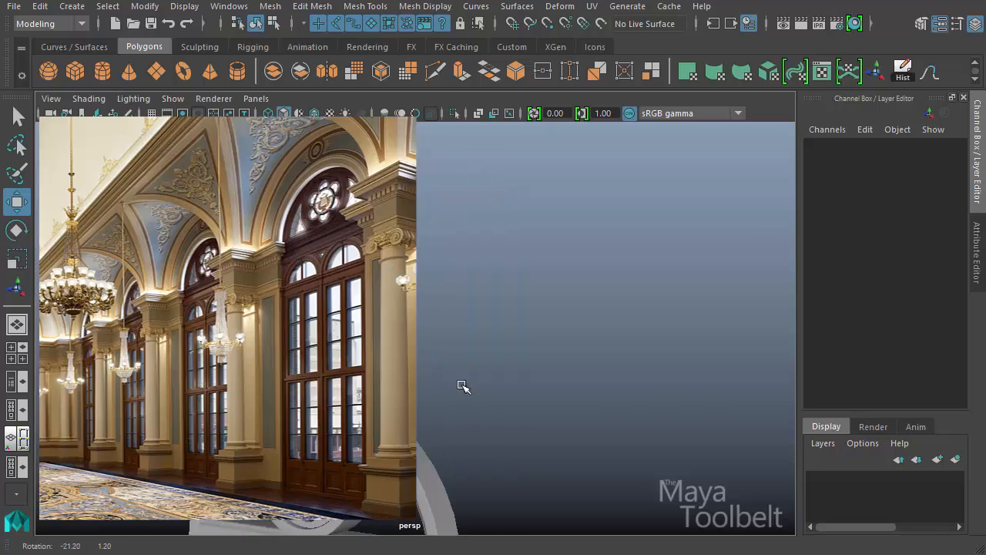
{"action": "middle_click_drag", "start_coordinate": [463, 387], "coordinate": [482, 308], "text": "alt"}
{"action": "right_click_drag", "start_coordinate": [432, 355], "coordinate": [597, 366], "text": "alt"}
{"action": "left_click_drag", "start_coordinate": [596, 365], "coordinate": [472, 317], "text": "alt"}
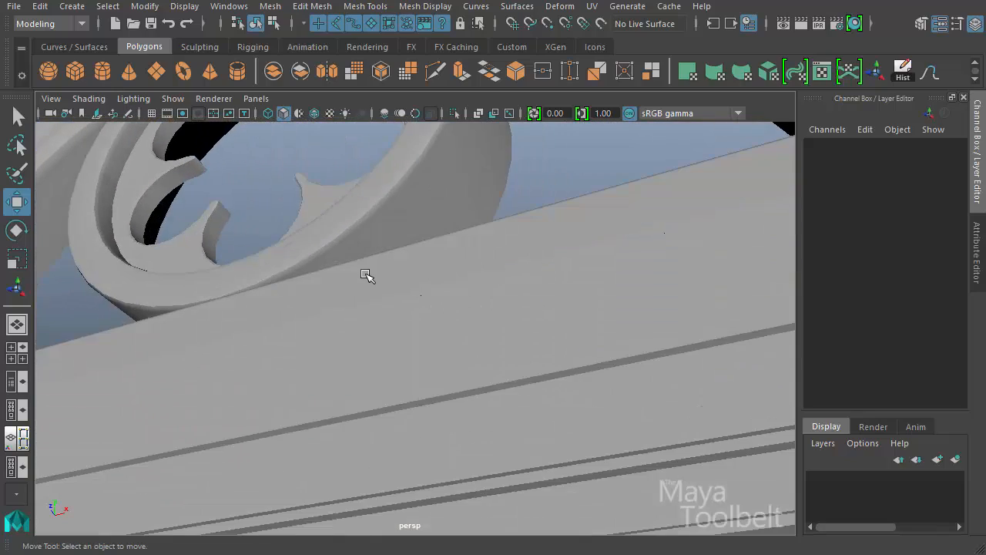
{"action": "middle_click_drag", "start_coordinate": [366, 274], "coordinate": [448, 375], "text": "alt"}
{"action": "left_click_drag", "start_coordinate": [445, 376], "coordinate": [447, 293], "text": "alt"}
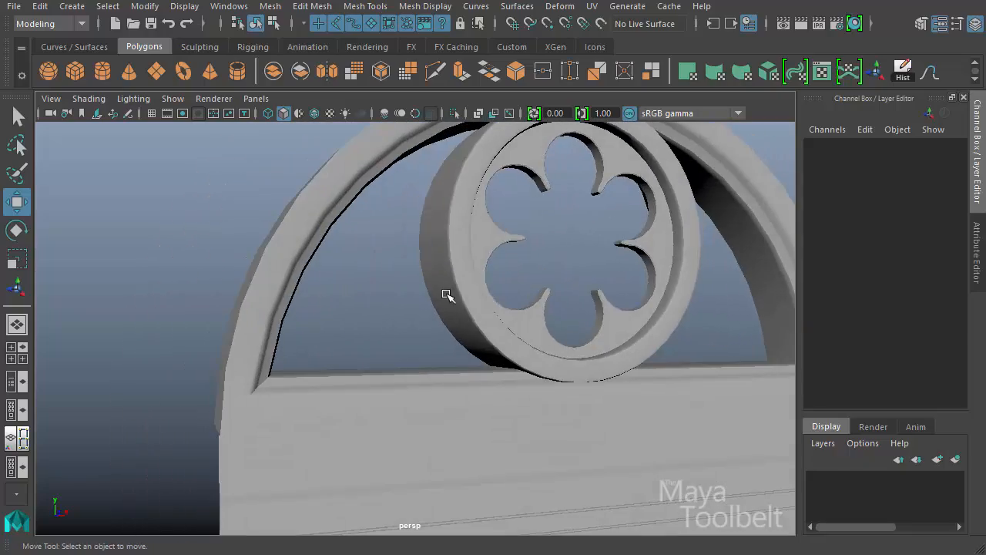
Select the rosette, switch it to edge selection and select the edge loop where its front face meets the surrounding ring
{"action": "left_click", "coordinate": [506, 304]}
{"action": "left_click_drag", "start_coordinate": [506, 304], "coordinate": [370, 352], "text": "alt"}
{"action": "scroll", "coordinate": [331, 314], "scroll_direction": "up", "scroll_amount": 5}
{"action": "left_click_drag", "start_coordinate": [331, 313], "coordinate": [336, 316], "text": "alt"}
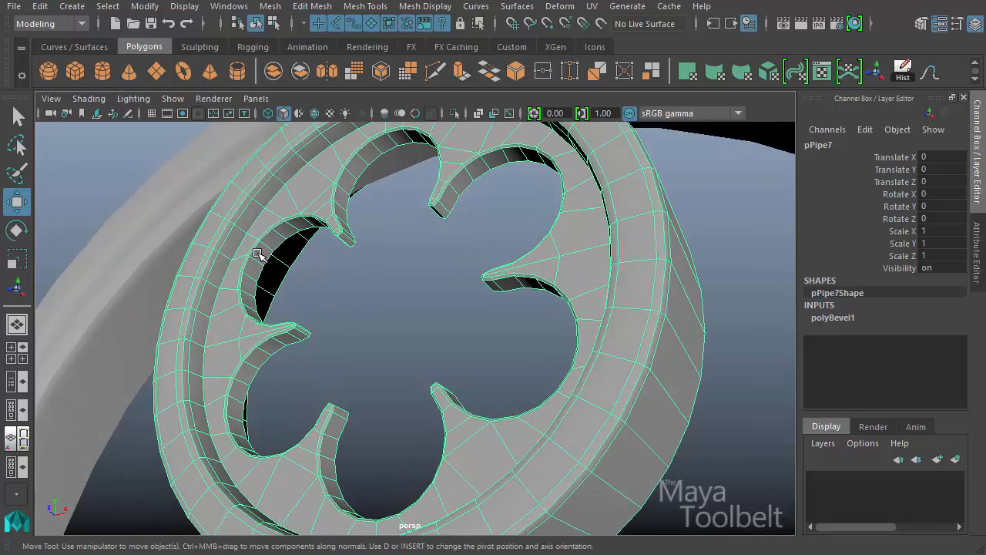
{"action": "right_click_drag", "start_coordinate": [257, 256], "coordinate": [248, 228]}
{"action": "double_click", "coordinate": [240, 240]}
{"action": "left_click_drag", "start_coordinate": [468, 246], "coordinate": [439, 249], "text": "alt"}
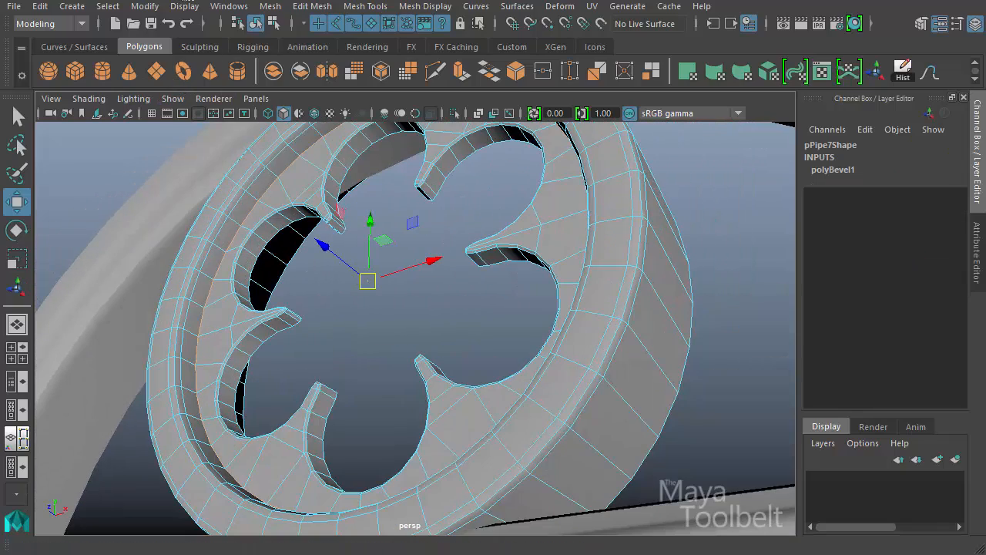
Bevel the selected ring edge loop with a fraction of 0.18
{"action": "left_click", "coordinate": [306, 5]}
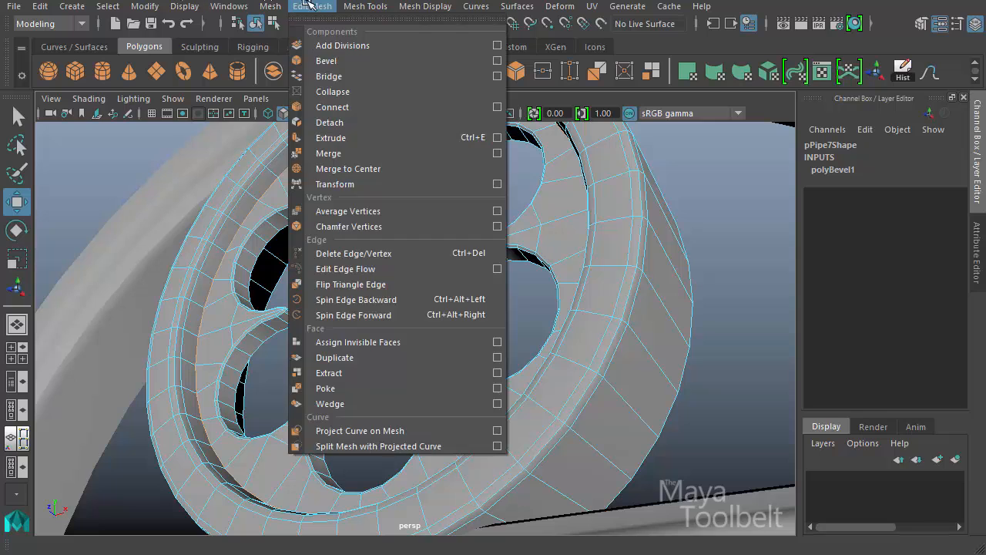
{"action": "left_click", "coordinate": [327, 60]}
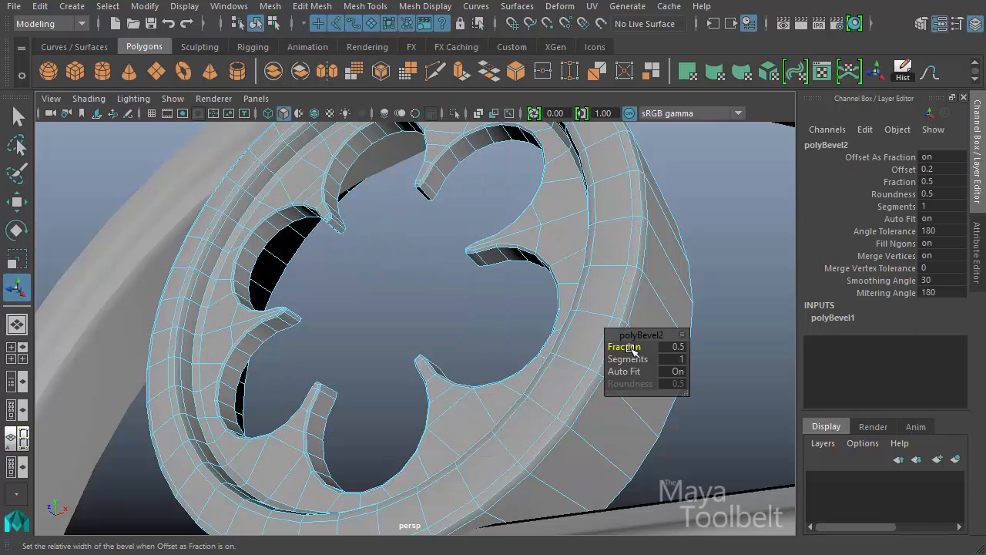
{"action": "left_click_drag", "start_coordinate": [634, 349], "coordinate": [605, 350]}
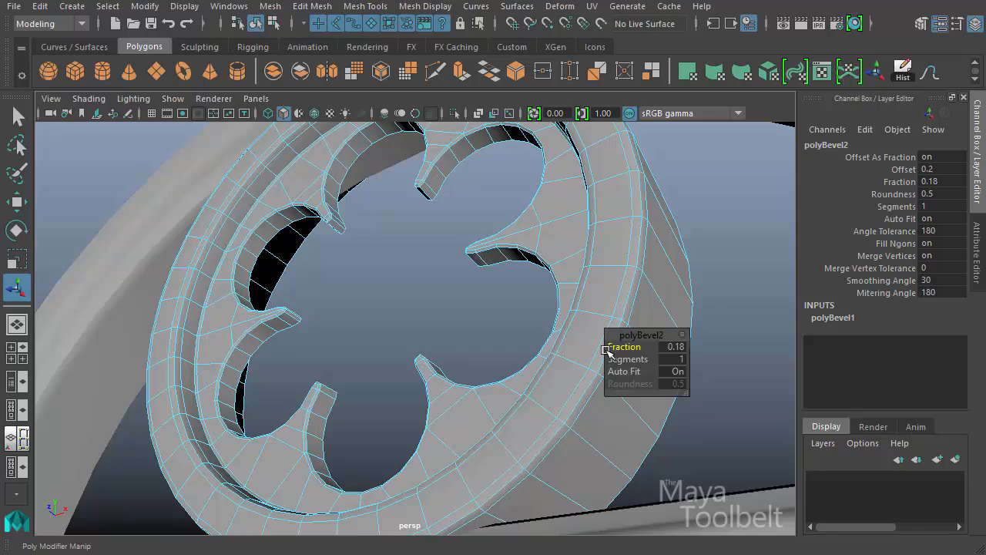
Leave edge selection and return the bevelled rosette to object selection mode
{"action": "mouse_move", "coordinate": [377, 290]}
{"action": "left_mouse_down", "text": "alt"}
{"action": "mouse_move", "coordinate": [385, 279]}
{"action": "mouse_move", "coordinate": [344, 277]}
{"action": "mouse_move", "coordinate": [336, 330]}
{"action": "mouse_move", "coordinate": [315, 321]}
{"action": "mouse_move", "coordinate": [398, 280]}
{"action": "mouse_move", "coordinate": [363, 262]}
{"action": "mouse_move", "coordinate": [359, 277]}
{"action": "mouse_move", "coordinate": [388, 277]}
{"action": "left_mouse_up", "text": "alt"}
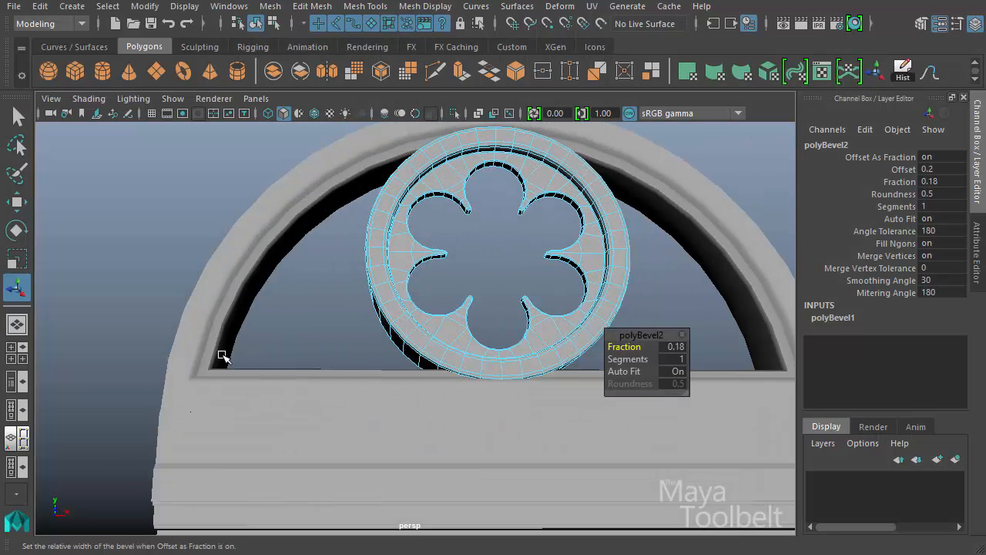
{"action": "mouse_move", "coordinate": [410, 300]}
{"action": "left_mouse_down", "text": "alt"}
{"action": "mouse_move", "coordinate": [414, 323]}
{"action": "mouse_move", "coordinate": [445, 330]}
{"action": "mouse_move", "coordinate": [430, 313]}
{"action": "mouse_move", "coordinate": [416, 316]}
{"action": "left_mouse_up", "text": "alt"}
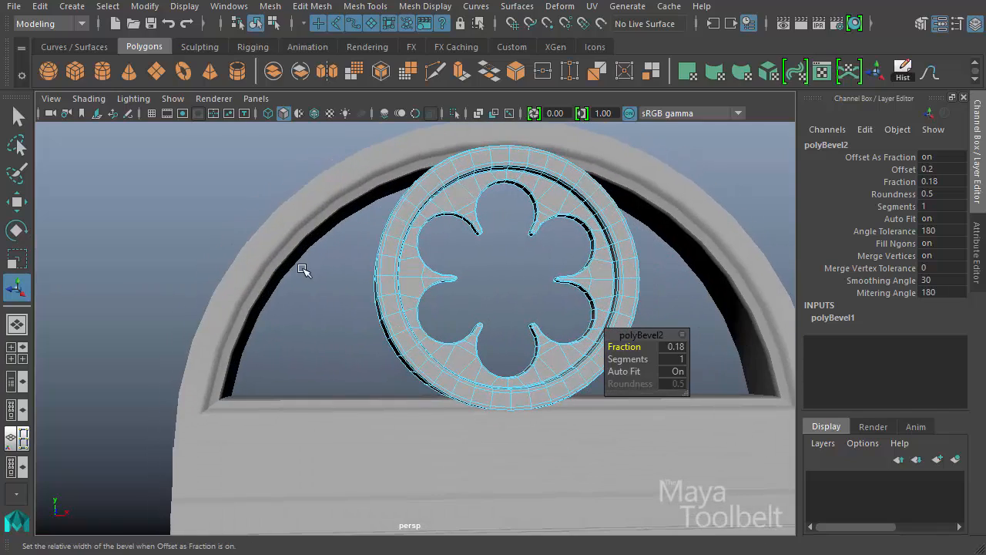
{"action": "left_click", "coordinate": [273, 24]}
{"action": "left_click", "coordinate": [257, 23]}
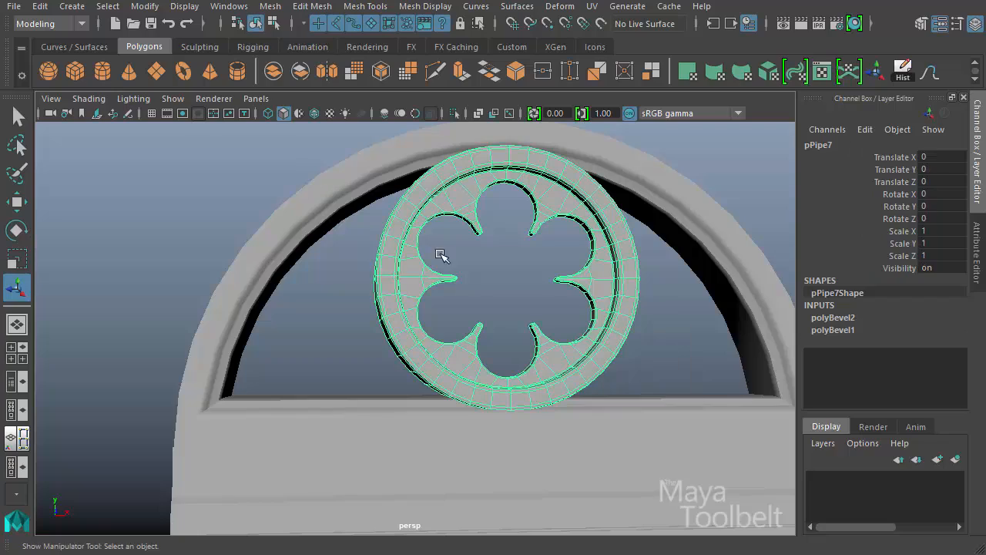
In the front view, start a Create Polygon outline in the opening left of the rosette, following the arch's inner curve down to the sill
{"action": "left_click_drag", "start_coordinate": [441, 255], "coordinate": [450, 302], "text": "alt"}
{"action": "key", "text": "space"}
{"action": "middle_click_drag", "start_coordinate": [318, 338], "coordinate": [489, 313], "text": "alt"}
{"action": "right_click_drag", "start_coordinate": [489, 313], "coordinate": [327, 316], "text": "alt"}
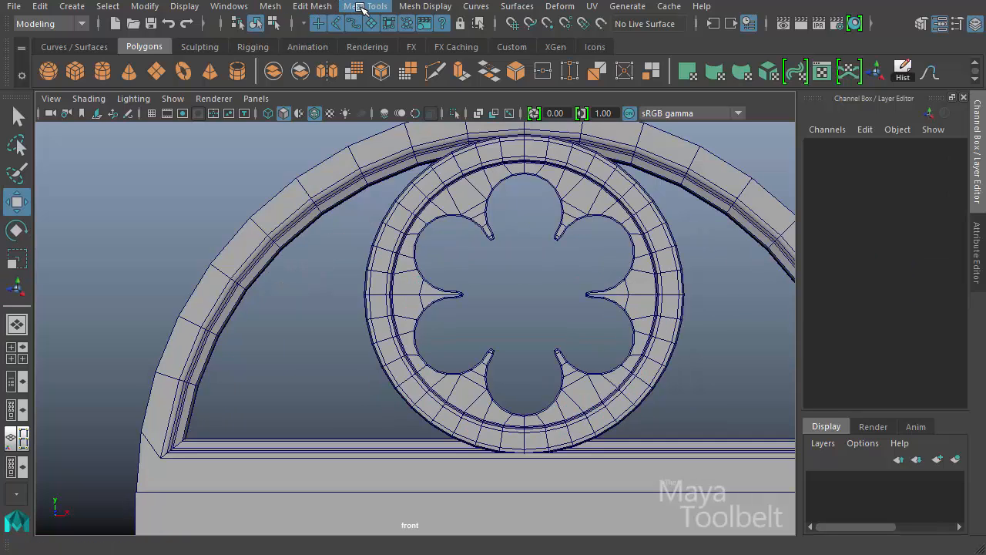
{"action": "left_click", "coordinate": [362, 6]}
{"action": "left_click", "coordinate": [388, 107]}
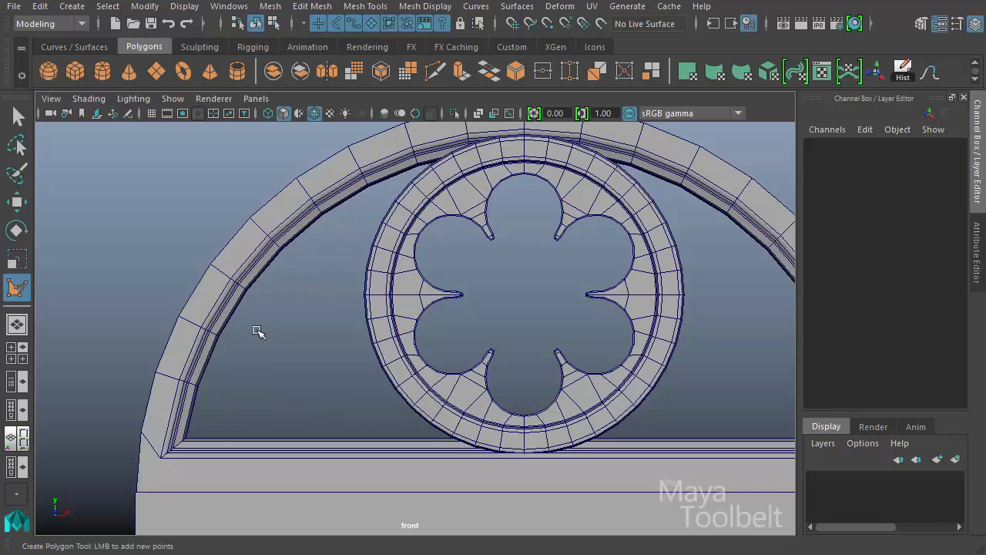
{"action": "left_click", "coordinate": [369, 207]}
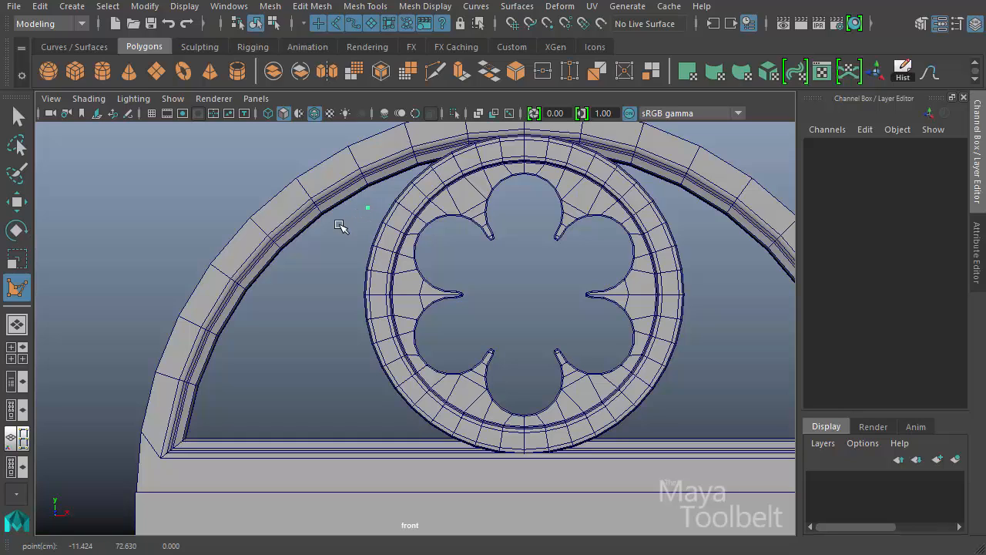
{"action": "left_click", "coordinate": [298, 261]}
{"action": "left_click", "coordinate": [265, 299]}
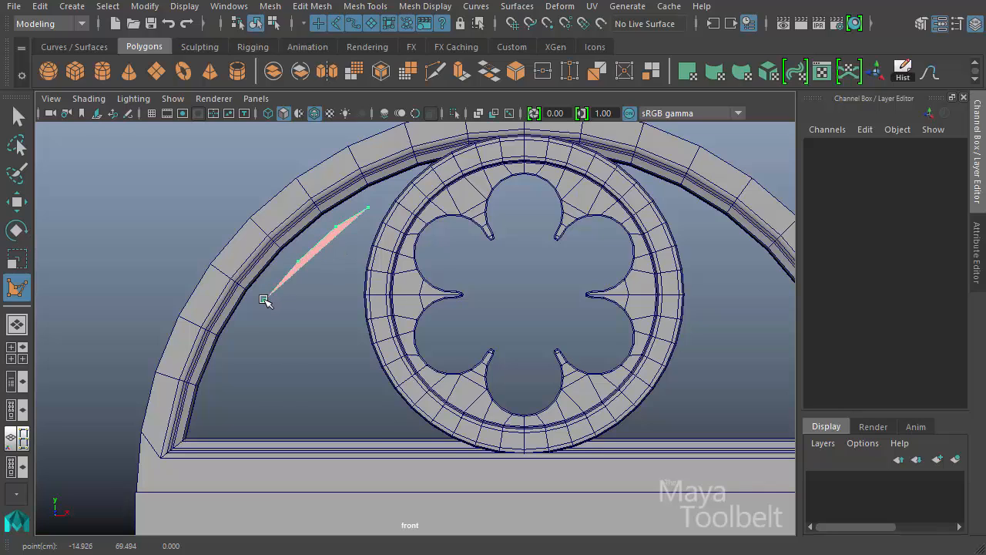
{"action": "left_click", "coordinate": [239, 340]}
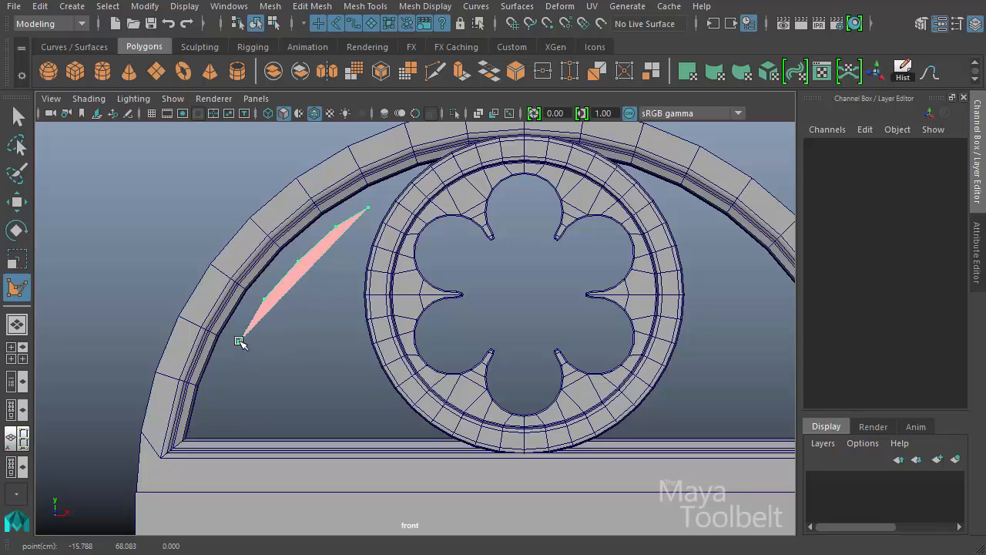
{"action": "left_click", "coordinate": [217, 387]}
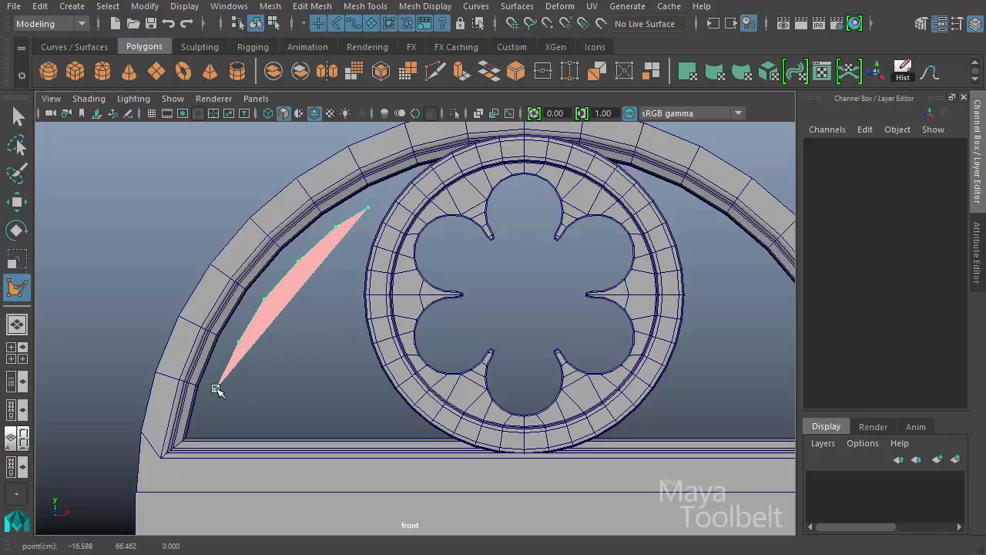
{"action": "left_click", "coordinate": [211, 415]}
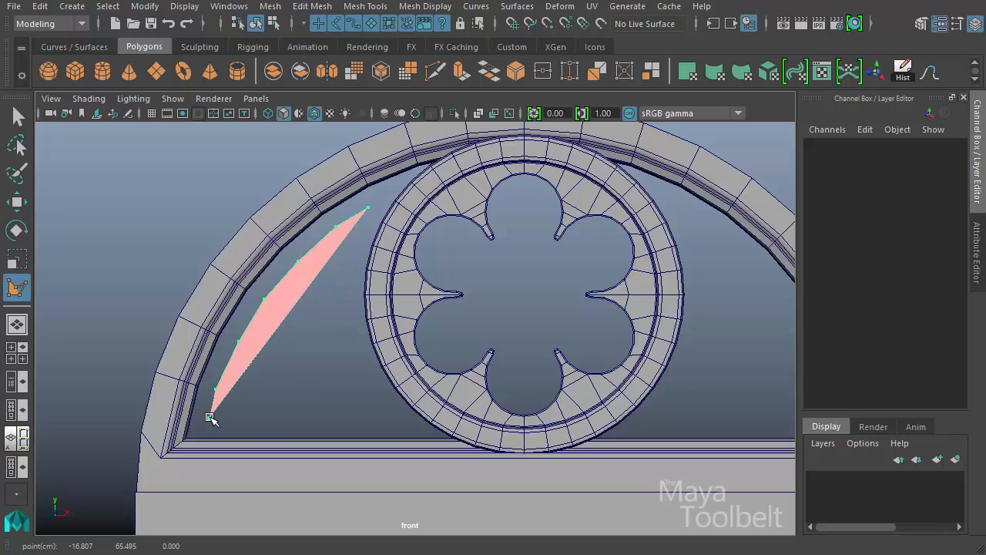
Continue the polygon along the sill and up beside the rosette's outer ring, and complete it as a panel with the Move tool active
{"action": "left_click_drag", "start_coordinate": [349, 411], "coordinate": [393, 409]}
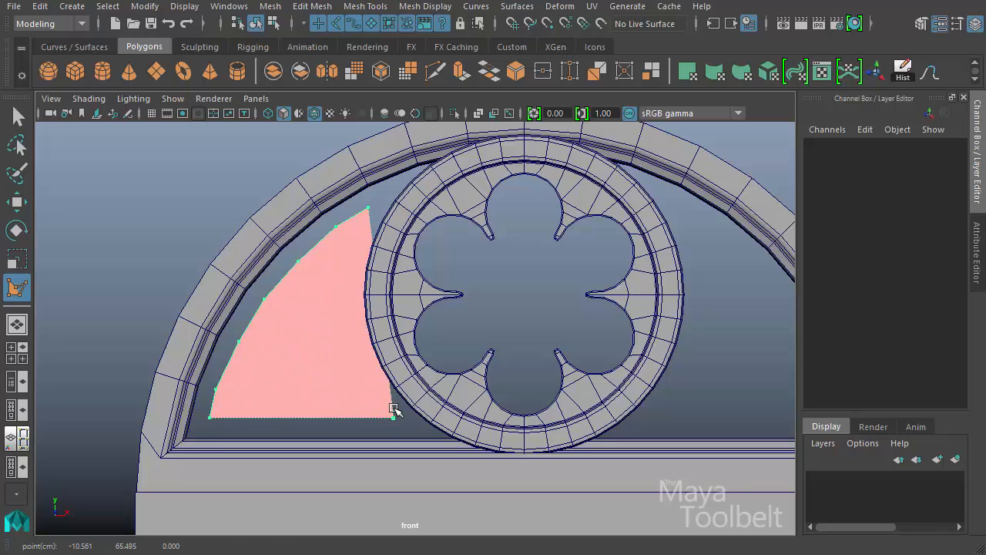
{"action": "left_click", "coordinate": [376, 400]}
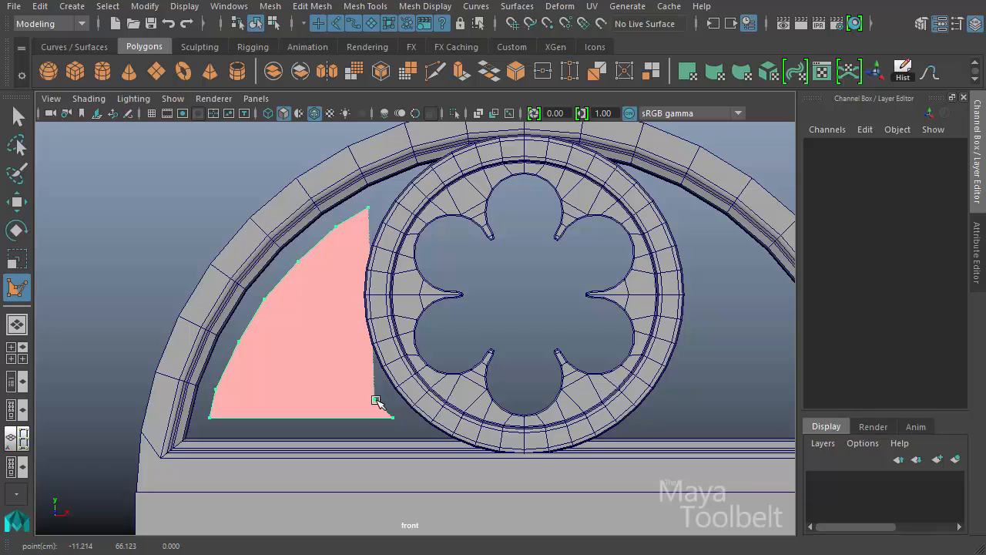
{"action": "left_click", "coordinate": [361, 372]}
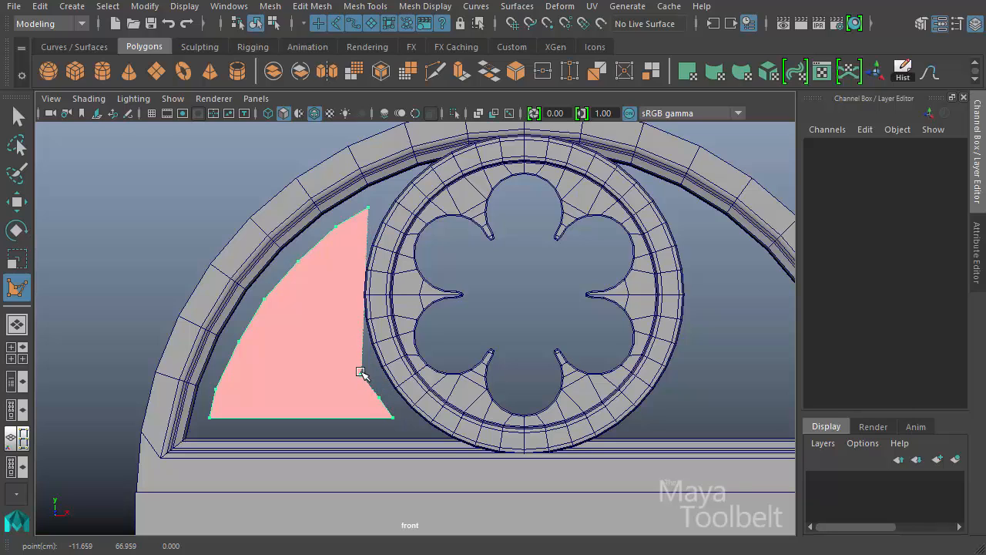
{"action": "left_click", "coordinate": [353, 337]}
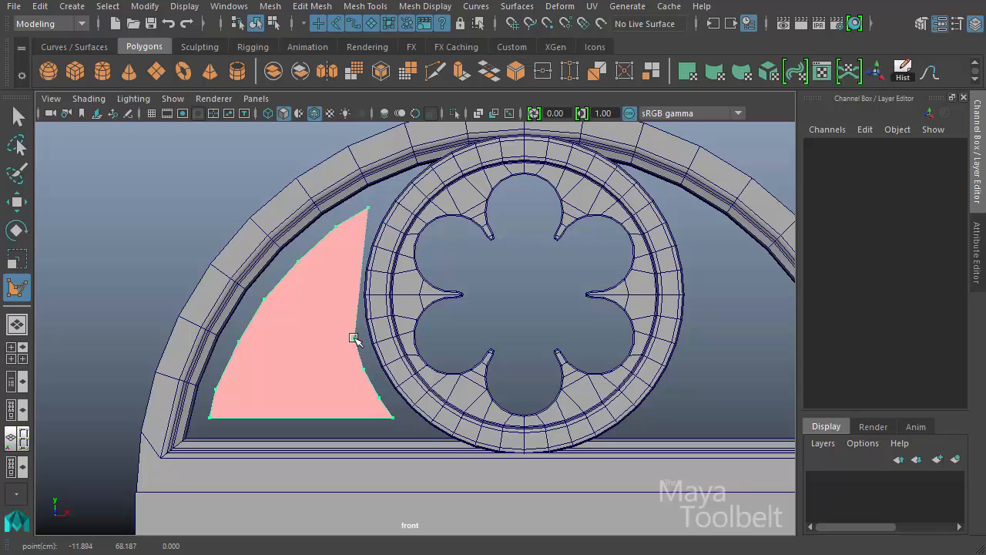
{"action": "left_click", "coordinate": [351, 309]}
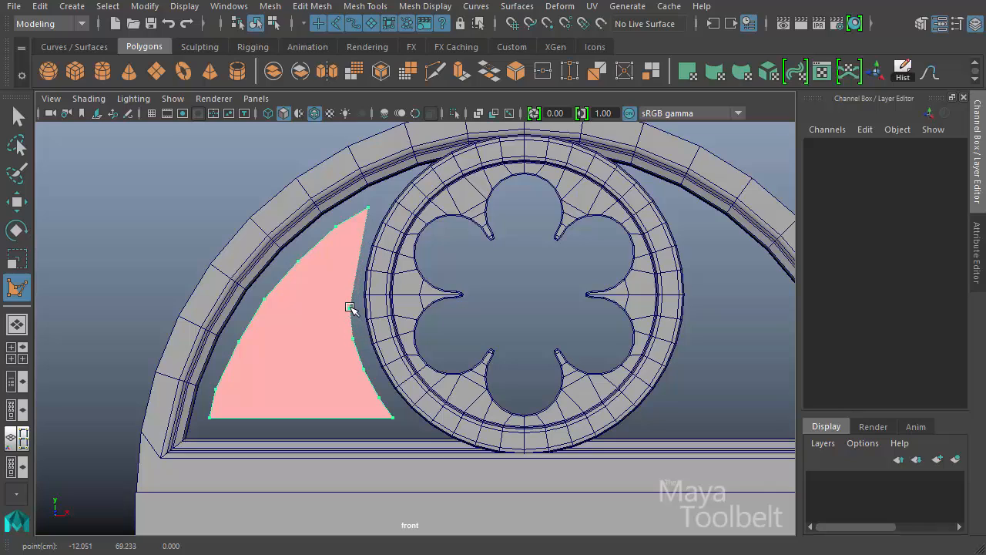
{"action": "left_click", "coordinate": [350, 272]}
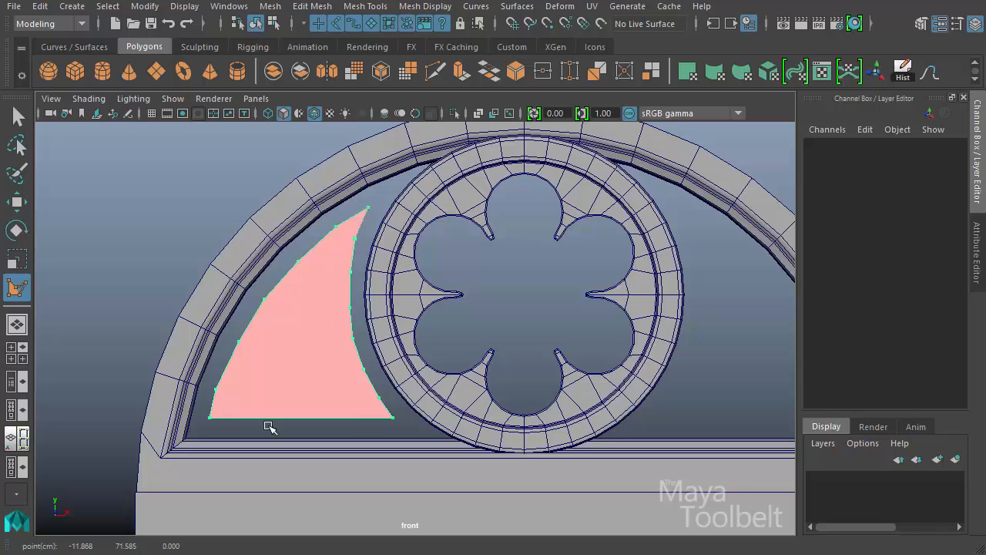
{"action": "key", "text": "w"}
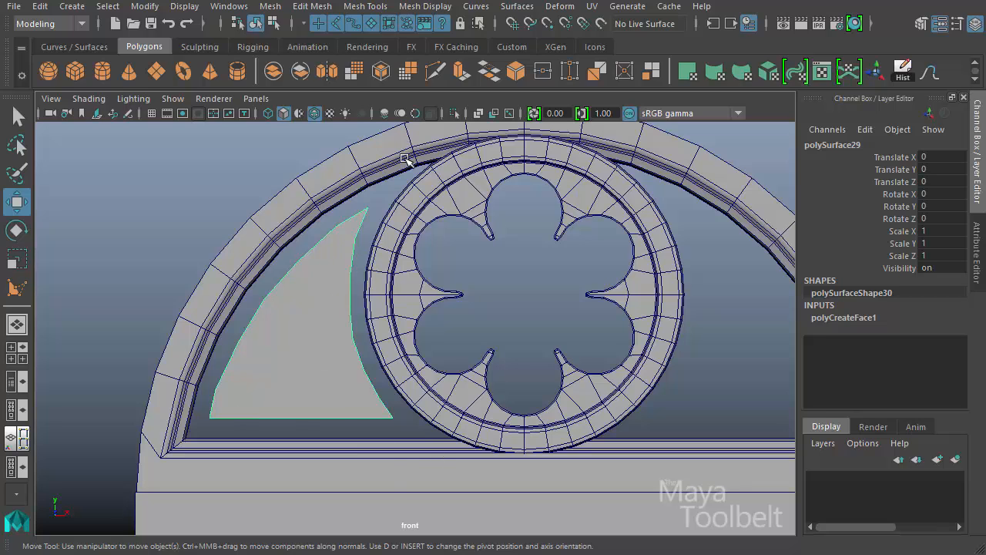
Select all border edges of the new panel and extrude them with a Local Translate Z of 0.418
{"action": "right_click_drag", "start_coordinate": [324, 279], "coordinate": [323, 316]}
{"action": "left_click_drag", "start_coordinate": [418, 174], "coordinate": [77, 535]}
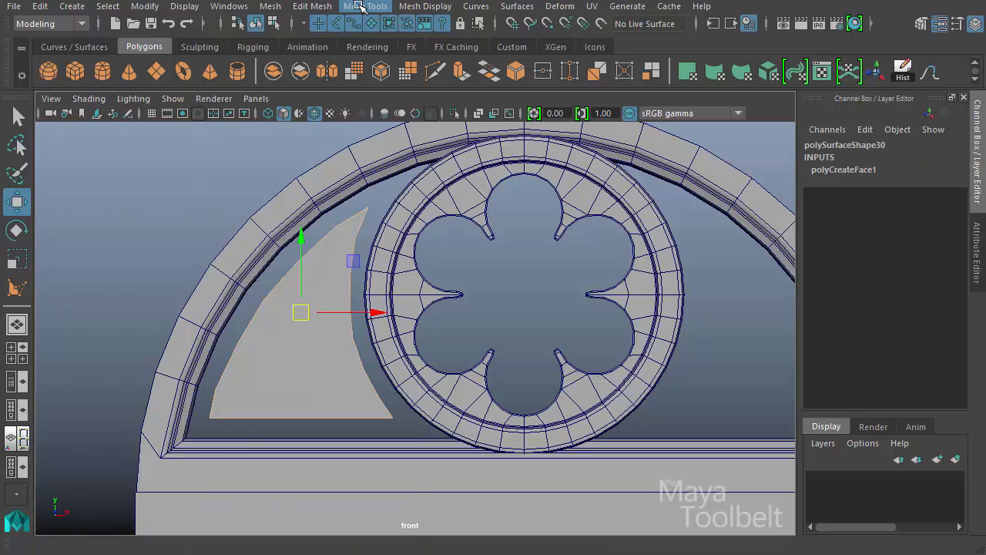
{"action": "left_click", "coordinate": [312, 6]}
{"action": "left_click", "coordinate": [345, 137]}
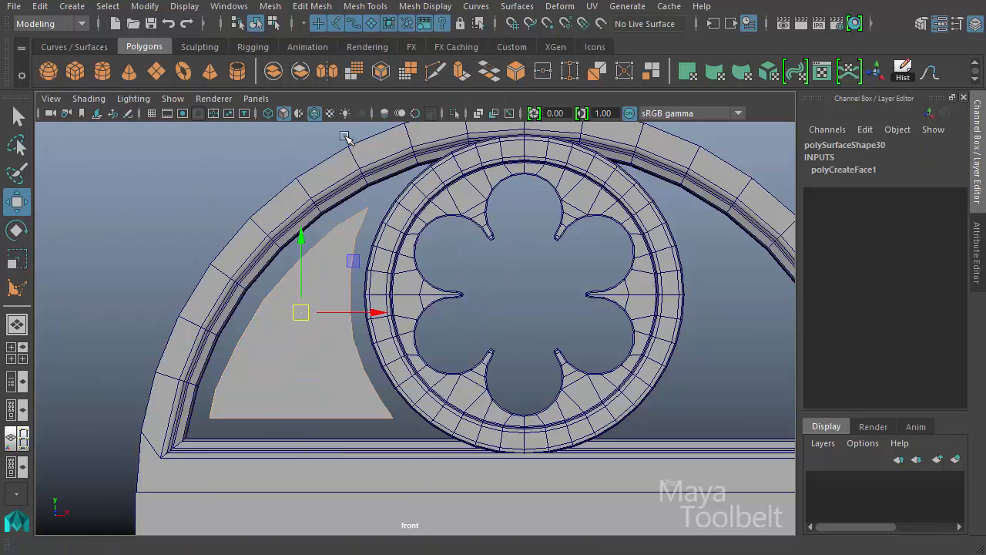
{"action": "key", "text": "space"}
{"action": "left_click_drag", "start_coordinate": [387, 233], "coordinate": [389, 198]}
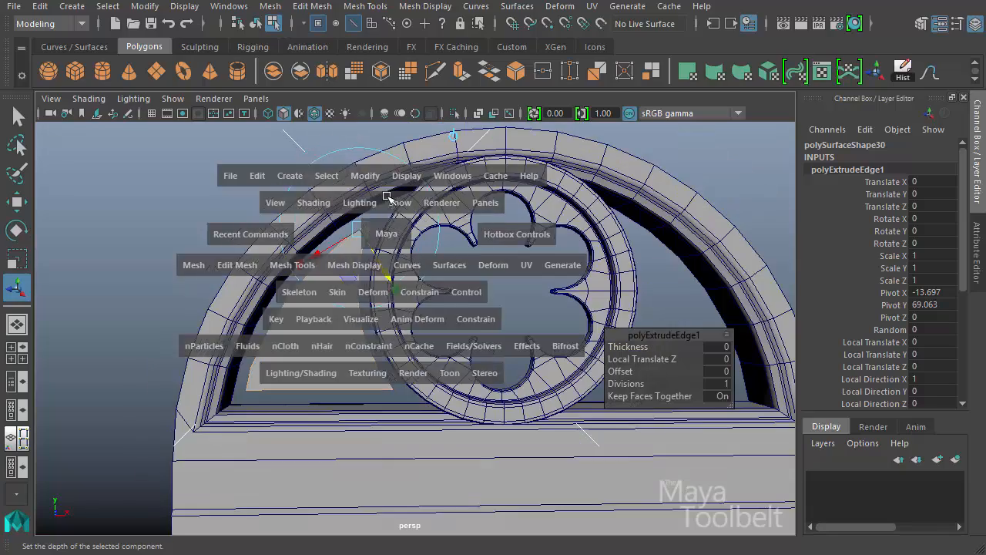
{"action": "left_click_drag", "start_coordinate": [377, 250], "coordinate": [532, 229], "text": "alt"}
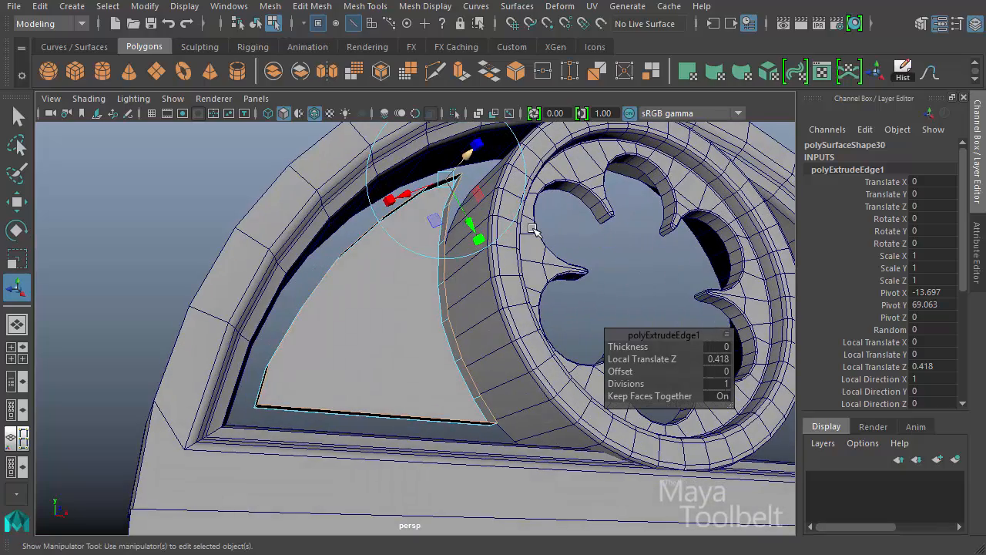
Extrude the panel's border edges again, outward around the panel, with a Local Translate Z of -0.757
{"action": "mouse_move", "coordinate": [472, 336]}
{"action": "left_mouse_down", "text": "alt"}
{"action": "mouse_move", "coordinate": [436, 365]}
{"action": "mouse_move", "coordinate": [471, 331]}
{"action": "left_mouse_up", "text": "alt"}
{"action": "key", "text": "ctrl+e"}
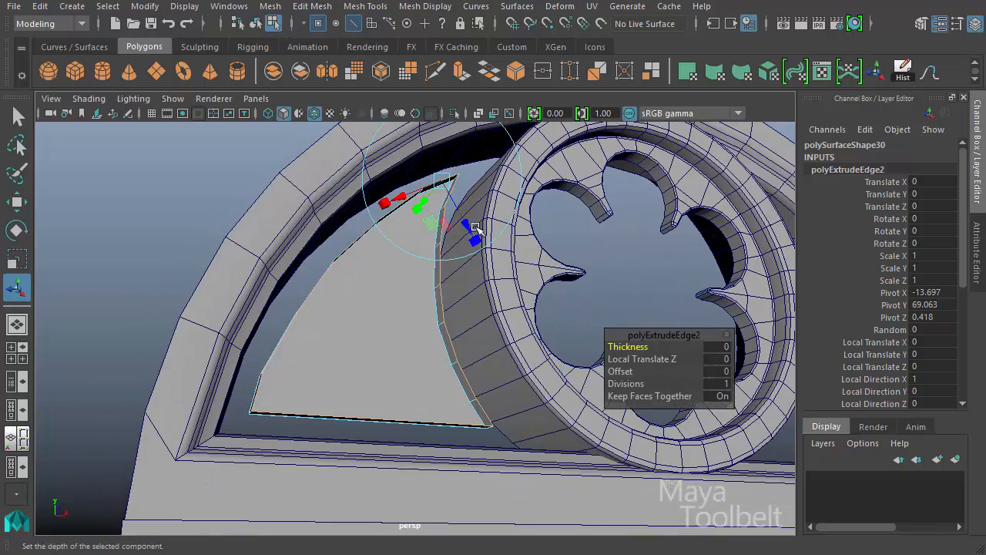
{"action": "left_click_drag", "start_coordinate": [466, 224], "coordinate": [401, 235]}
{"action": "key", "text": "w"}
Switch the panel to vertex selection and move its outer tip vertex up into the gap between the arch and the ring
{"action": "right_click", "coordinate": [342, 233]}
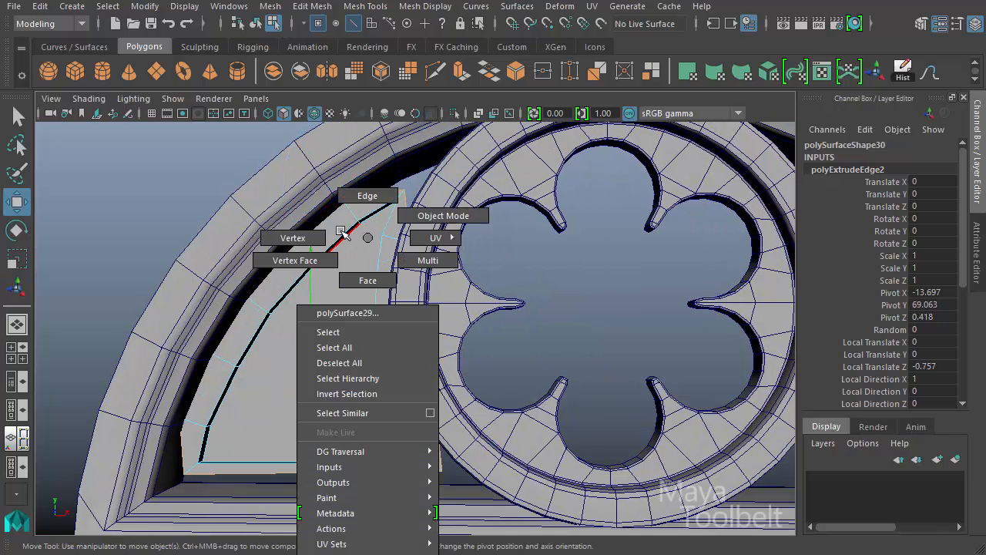
{"action": "right_click_drag", "start_coordinate": [341, 232], "coordinate": [392, 199]}
{"action": "left_click", "coordinate": [406, 190]}
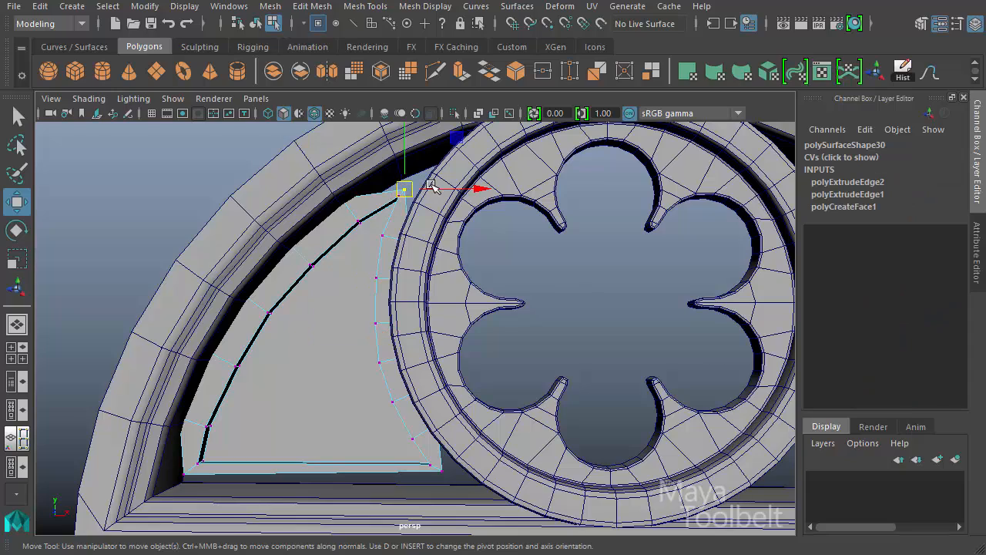
{"action": "left_click_drag", "start_coordinate": [436, 192], "coordinate": [488, 176], "text": "alt"}
{"action": "middle_click_drag", "start_coordinate": [491, 163], "coordinate": [513, 141]}
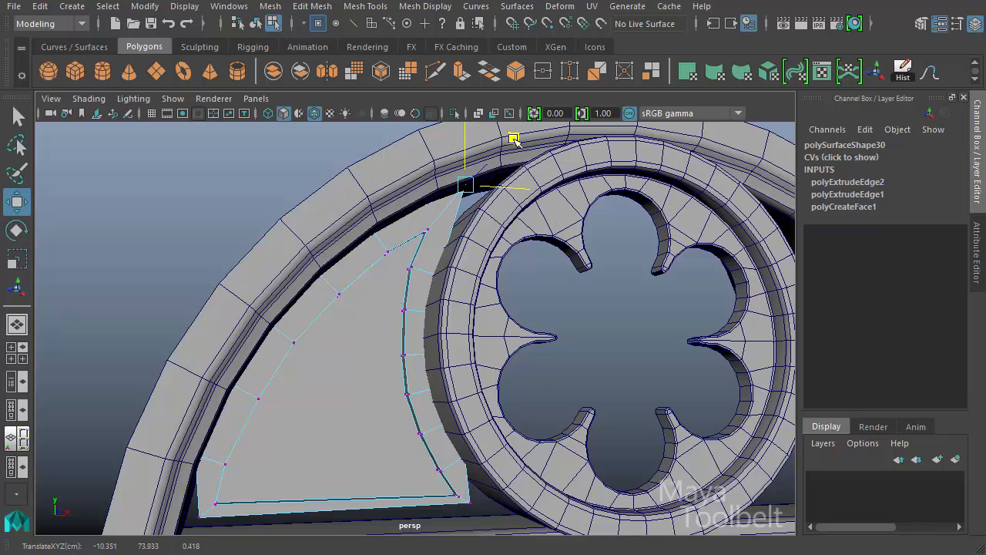
{"action": "left_click_drag", "start_coordinate": [514, 138], "coordinate": [416, 468], "text": "alt"}
Move the panel's two outer lower corner vertices to where the sill meets the ring and into the arch's corner
{"action": "left_click", "coordinate": [442, 461]}
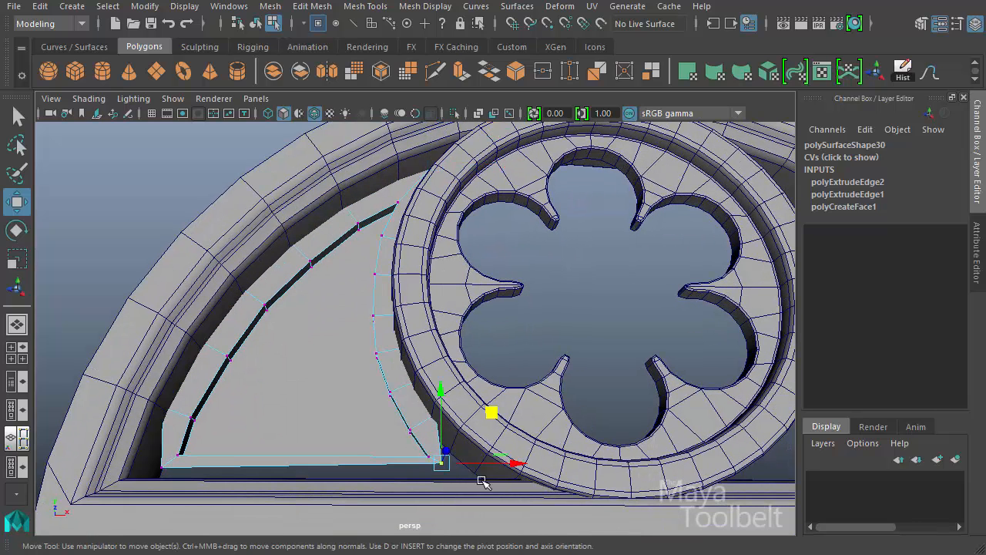
{"action": "middle_click_drag", "start_coordinate": [499, 409], "coordinate": [570, 425]}
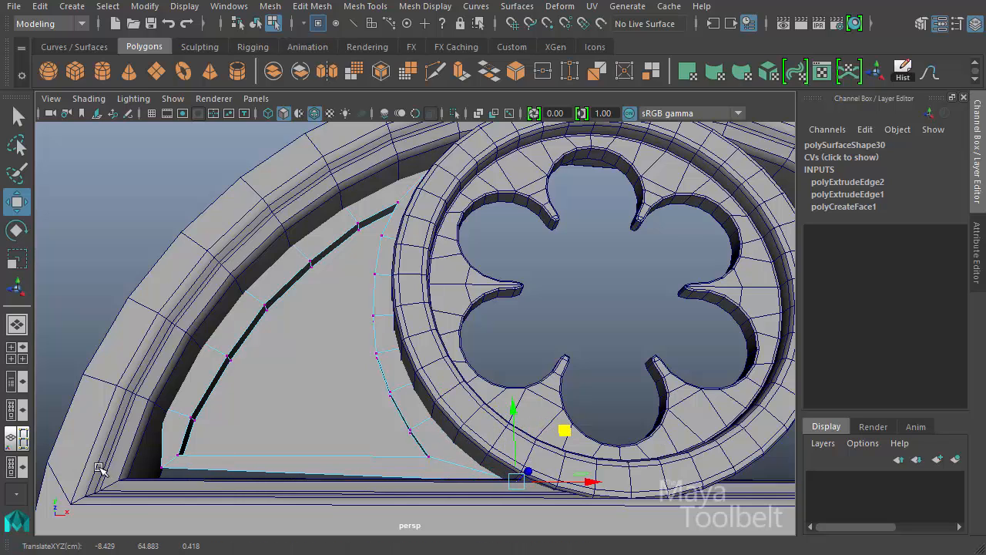
{"action": "middle_click_drag", "start_coordinate": [165, 467], "coordinate": [191, 428]}
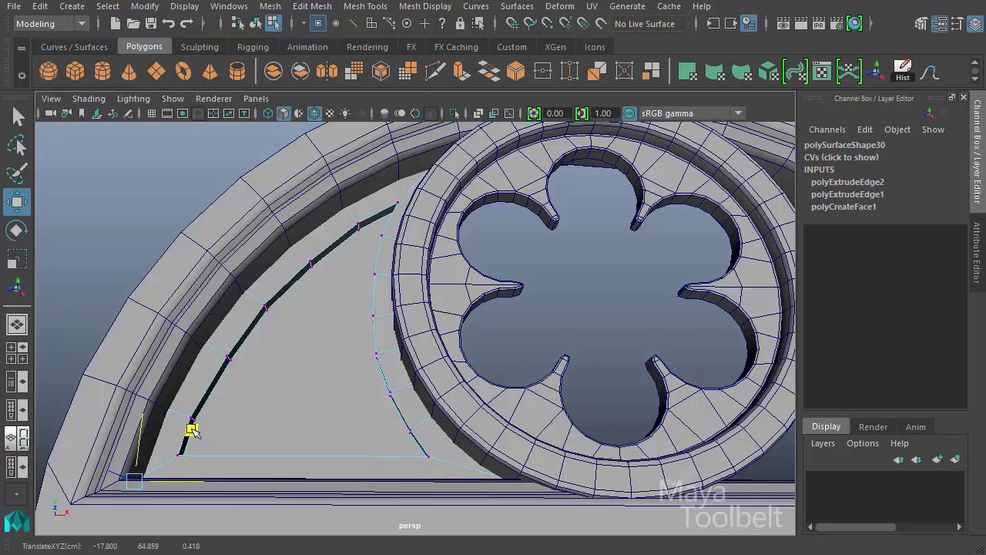
In wireframe display, use Multi-Cut to cut an edge from the panel's inner tip vertex to the outer border edge beside the ring
{"action": "left_click_drag", "start_coordinate": [366, 384], "coordinate": [423, 267], "text": "alt"}
{"action": "mouse_move", "coordinate": [467, 243]}
{"action": "left_mouse_down", "text": "alt"}
{"action": "mouse_move", "coordinate": [443, 235]}
{"action": "mouse_move", "coordinate": [464, 258]}
{"action": "mouse_move", "coordinate": [471, 248]}
{"action": "mouse_move", "coordinate": [493, 253]}
{"action": "mouse_move", "coordinate": [480, 249]}
{"action": "left_mouse_up", "text": "alt"}
{"action": "left_click", "coordinate": [434, 251]}
{"action": "key", "text": "4"}
{"action": "left_click_drag", "start_coordinate": [428, 189], "coordinate": [590, 259]}
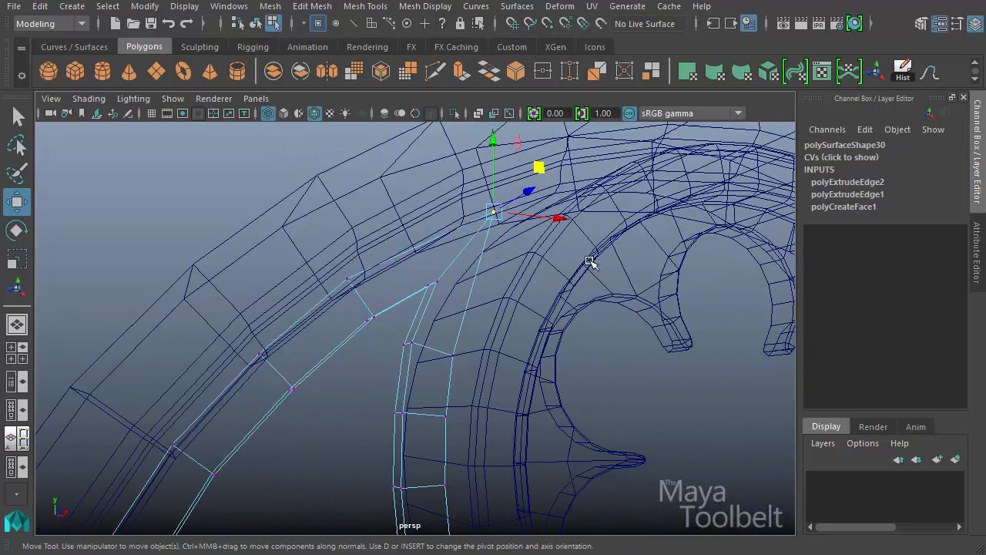
{"action": "left_click", "coordinate": [365, 7]}
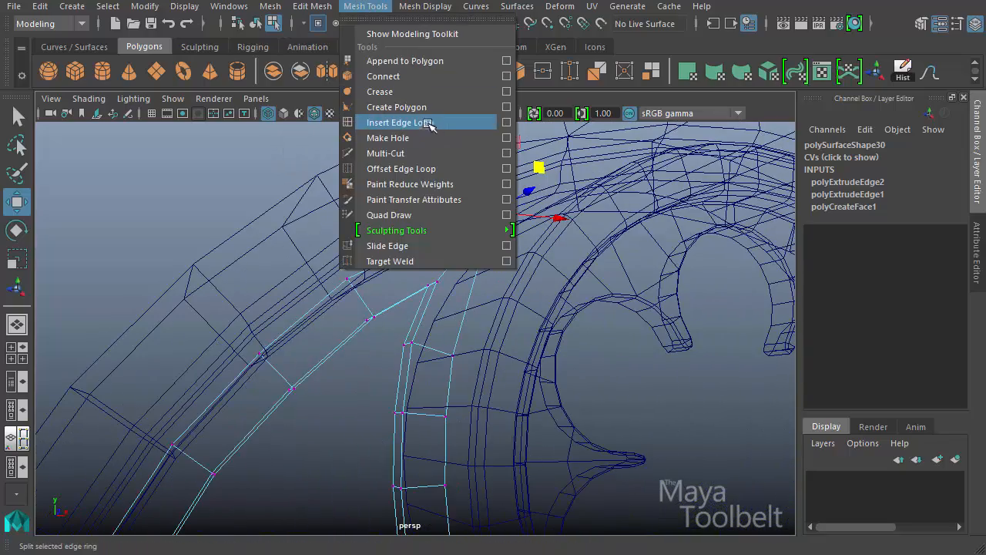
{"action": "left_click", "coordinate": [398, 154]}
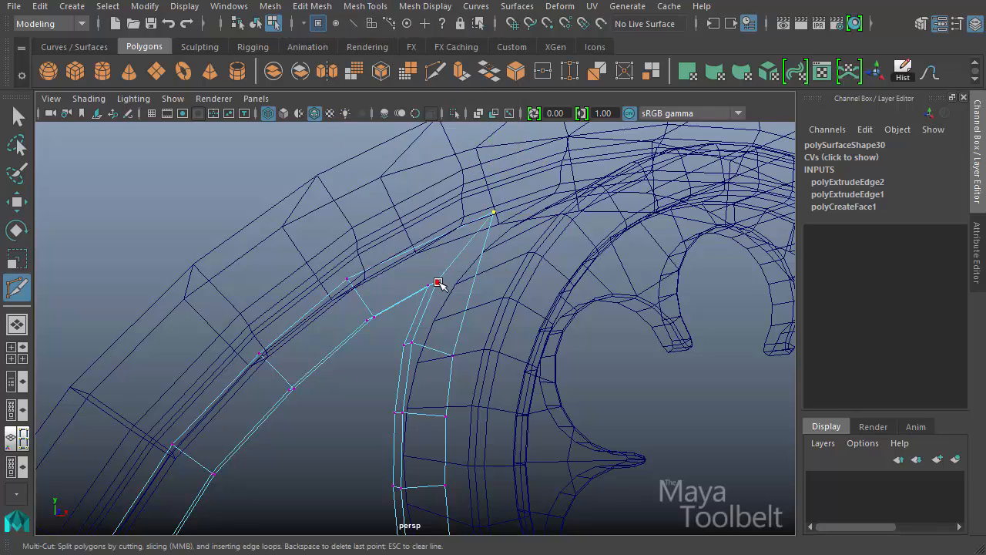
{"action": "left_click", "coordinate": [451, 283]}
{"action": "key", "text": "Return"}
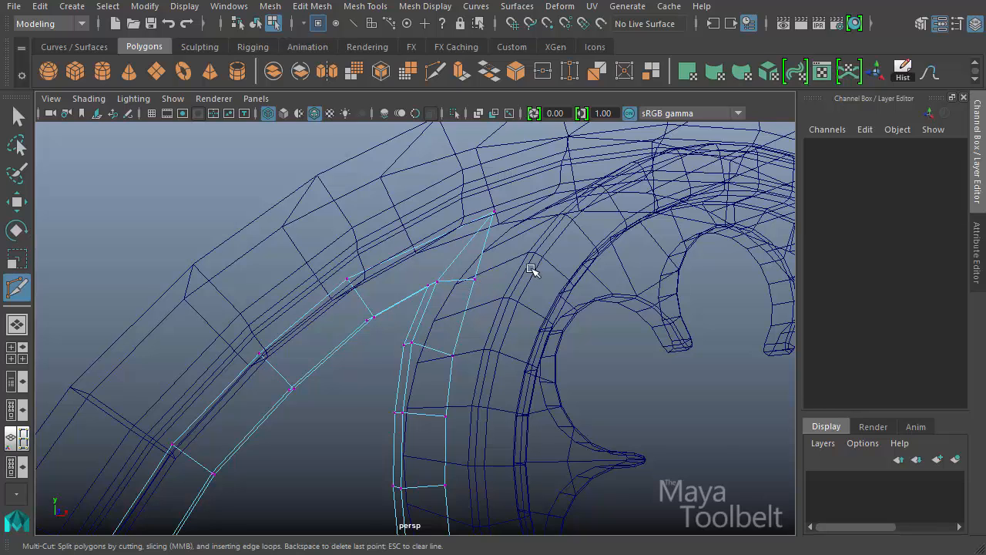
Move the new cut vertex on the panel's outer border up into the narrow gap between the arch and the ring
{"action": "left_click_drag", "start_coordinate": [532, 266], "coordinate": [522, 260], "text": "alt"}
{"action": "key", "text": "w"}
{"action": "left_click", "coordinate": [445, 259]}
{"action": "left_click_drag", "start_coordinate": [493, 215], "coordinate": [568, 153]}
{"action": "left_click_drag", "start_coordinate": [530, 221], "coordinate": [450, 244], "text": "alt"}
{"action": "left_click_drag", "start_coordinate": [483, 195], "coordinate": [539, 170]}
{"action": "left_click_drag", "start_coordinate": [510, 268], "coordinate": [482, 240]}
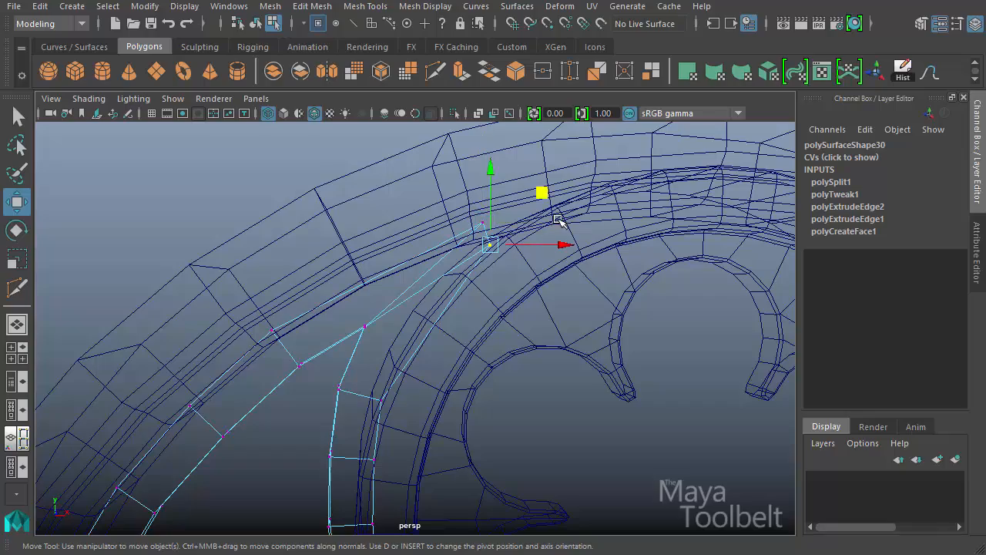
{"action": "left_click_drag", "start_coordinate": [542, 193], "coordinate": [565, 183]}
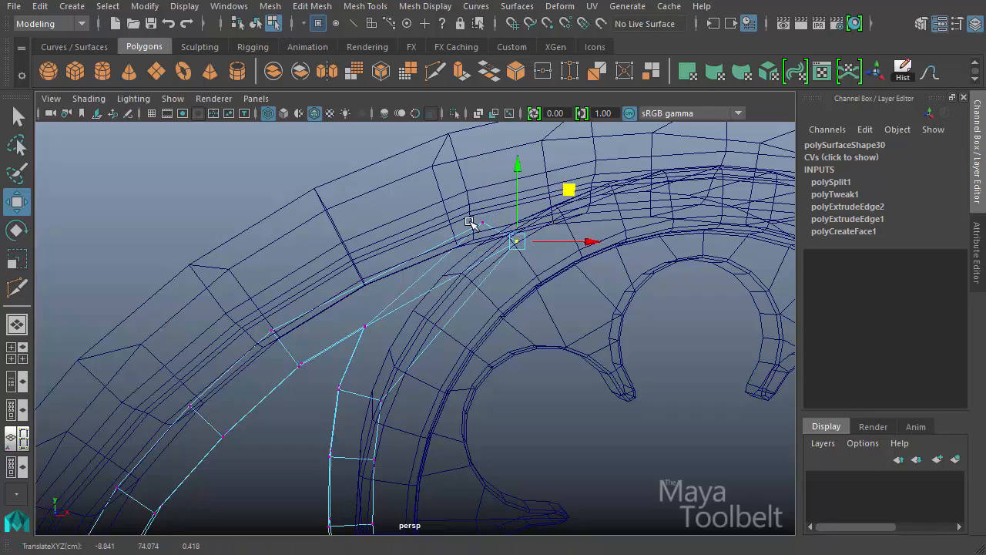
In shaded display, shift the three lowest vertices of the panel's arch-side inner border slightly toward the ring to even out the curve
{"action": "key", "text": "5"}
{"action": "mouse_move", "coordinate": [550, 333]}
{"action": "left_mouse_down", "text": "alt"}
{"action": "mouse_move", "coordinate": [599, 304]}
{"action": "mouse_move", "coordinate": [590, 253]}
{"action": "mouse_move", "coordinate": [580, 249]}
{"action": "mouse_move", "coordinate": [608, 250]}
{"action": "left_mouse_up", "text": "alt"}
{"action": "right_click_drag", "start_coordinate": [608, 250], "coordinate": [531, 259], "text": "alt"}
{"action": "left_click_drag", "start_coordinate": [531, 259], "coordinate": [445, 370], "text": "alt"}
{"action": "middle_click_drag", "start_coordinate": [445, 369], "coordinate": [490, 302], "text": "alt"}
{"action": "right_click_drag", "start_coordinate": [491, 302], "coordinate": [544, 320], "text": "alt"}
{"action": "left_click_drag", "start_coordinate": [544, 320], "coordinate": [500, 312], "text": "alt"}
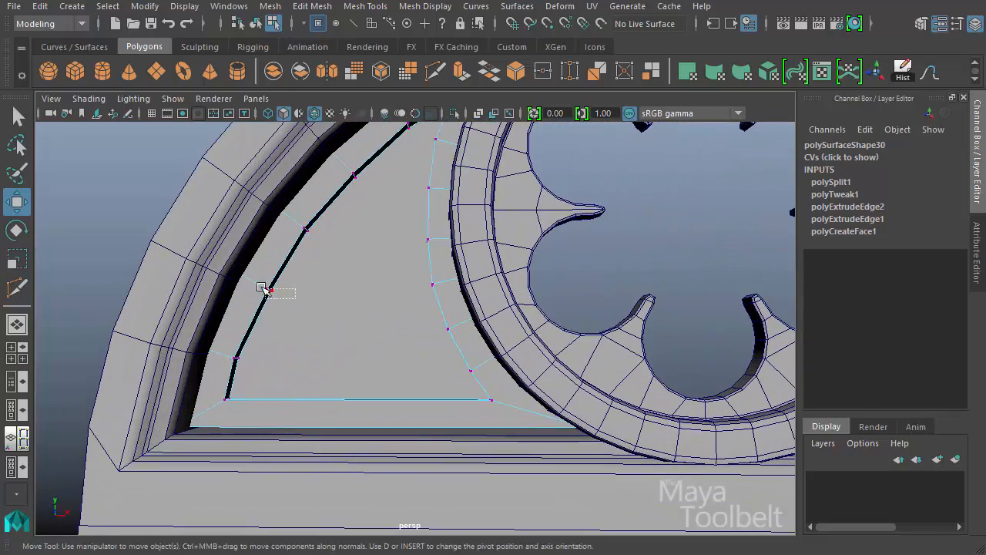
{"action": "left_click_drag", "start_coordinate": [262, 288], "coordinate": [258, 285]}
{"action": "left_click_drag", "start_coordinate": [268, 293], "coordinate": [367, 223], "text": "alt"}
{"action": "left_click_drag", "start_coordinate": [375, 264], "coordinate": [381, 265]}
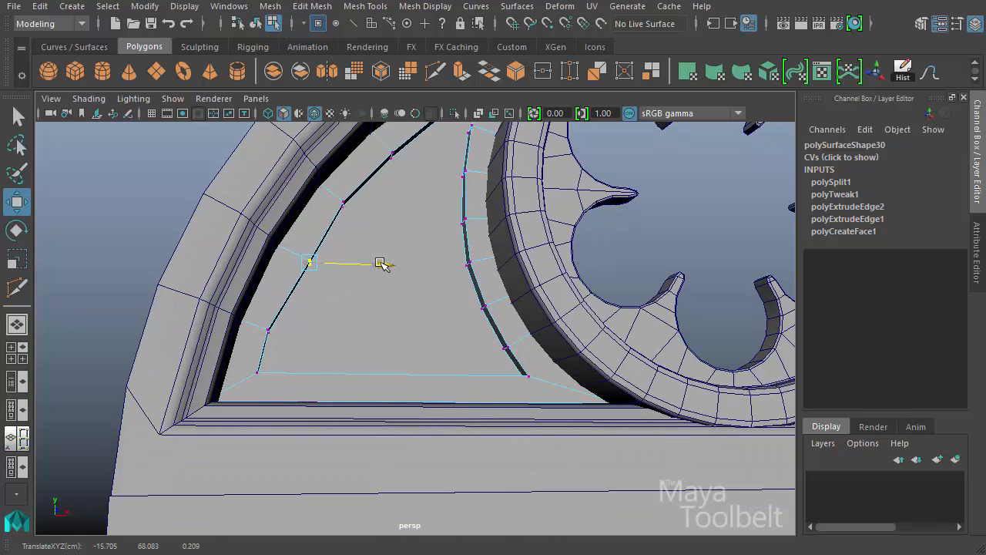
{"action": "left_click_drag", "start_coordinate": [290, 365], "coordinate": [247, 311]}
{"action": "left_click_drag", "start_coordinate": [337, 336], "coordinate": [344, 330]}
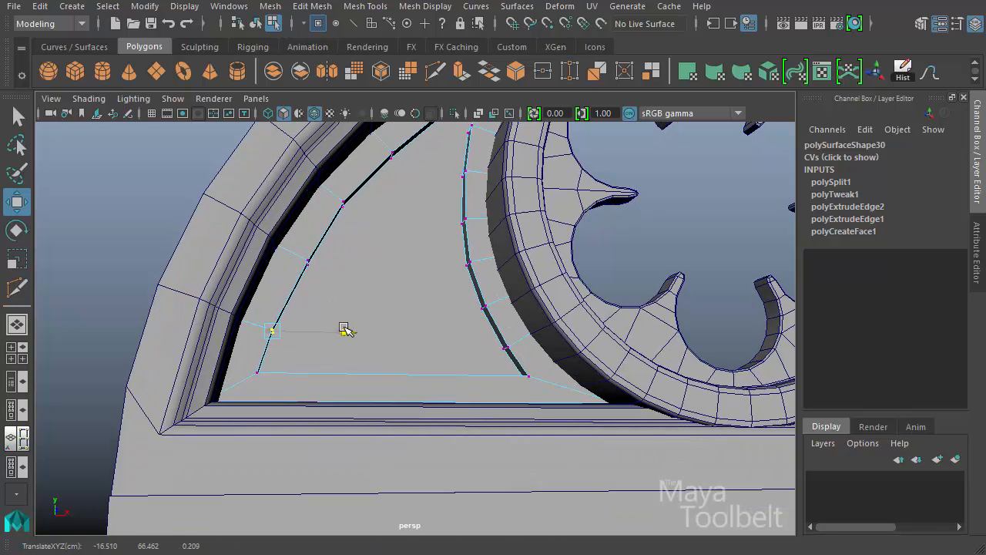
{"action": "left_click_drag", "start_coordinate": [296, 355], "coordinate": [336, 371]}
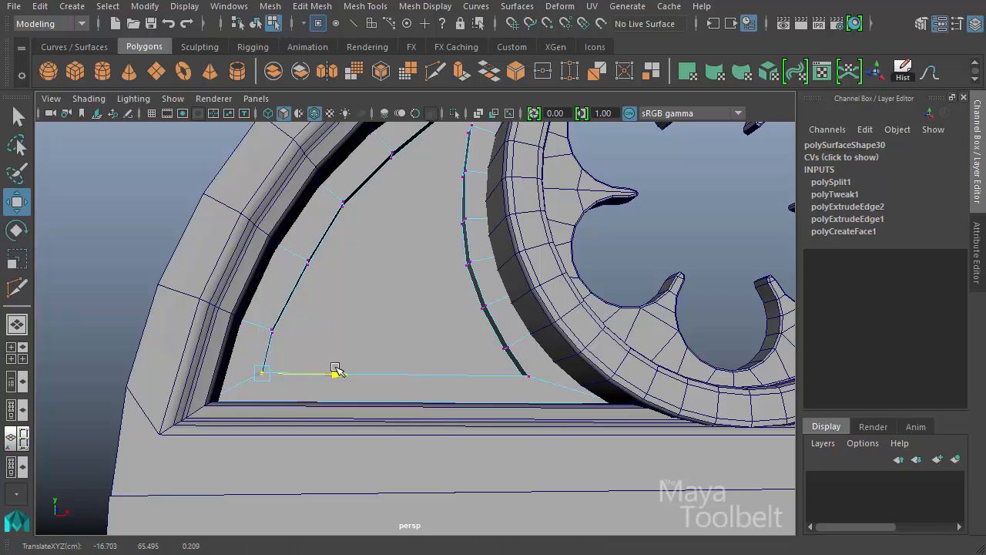
Delete the large face filling the middle of the panel to leave an open frame
{"action": "left_click_drag", "start_coordinate": [482, 322], "coordinate": [377, 339], "text": "alt"}
{"action": "key", "text": "F11"}
{"action": "left_click", "coordinate": [292, 277]}
{"action": "key", "text": "Delete"}
Select the rear border edges around the panel's opening and move them along Z to adjust the depth of the inner walls
{"action": "left_click", "coordinate": [285, 301]}
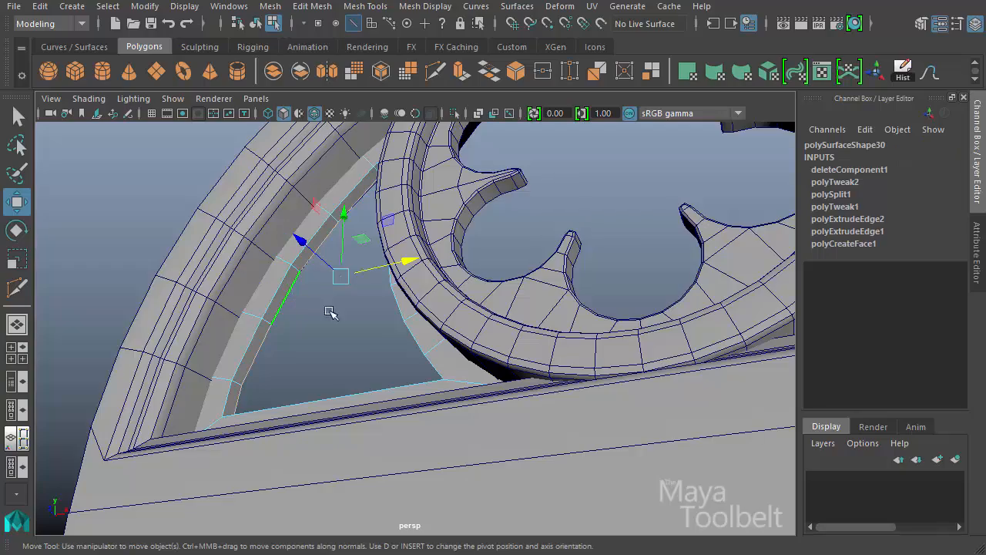
{"action": "left_click_drag", "start_coordinate": [329, 308], "coordinate": [493, 231], "text": "alt"}
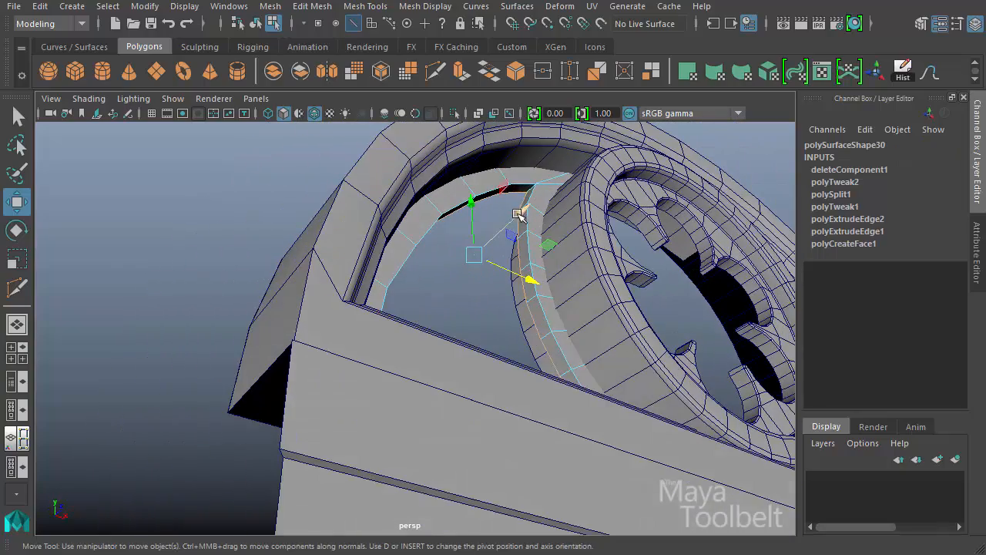
{"action": "middle_click_drag", "start_coordinate": [518, 213], "coordinate": [503, 228]}
{"action": "left_click_drag", "start_coordinate": [498, 229], "coordinate": [493, 293], "text": "alt"}
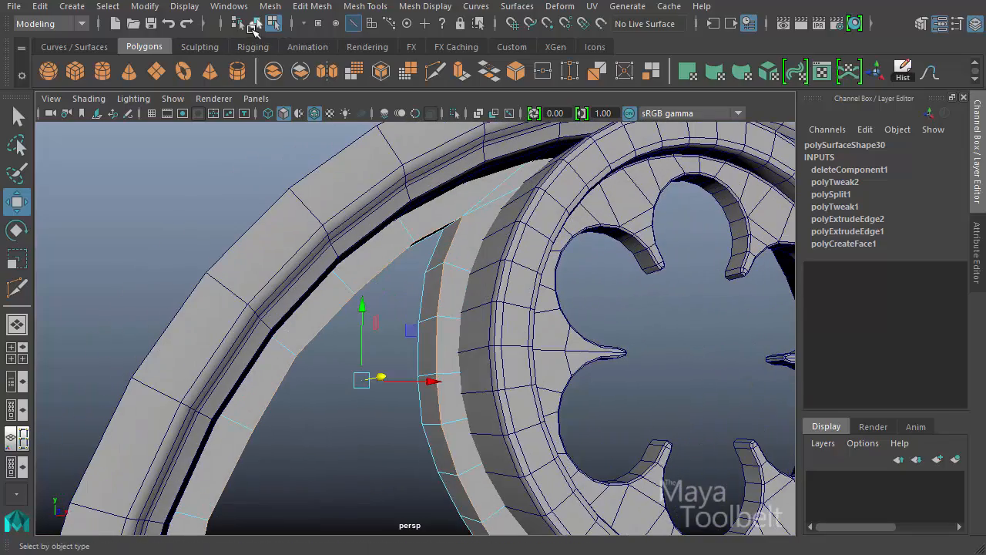
Return to object selection and hide everything except the tracery panel
{"action": "left_click", "coordinate": [253, 28]}
{"action": "left_click_drag", "start_coordinate": [384, 140], "coordinate": [349, 217], "text": "alt"}
{"action": "left_click_drag", "start_coordinate": [440, 312], "coordinate": [524, 255], "text": "alt"}
{"action": "key", "text": "alt+h"}
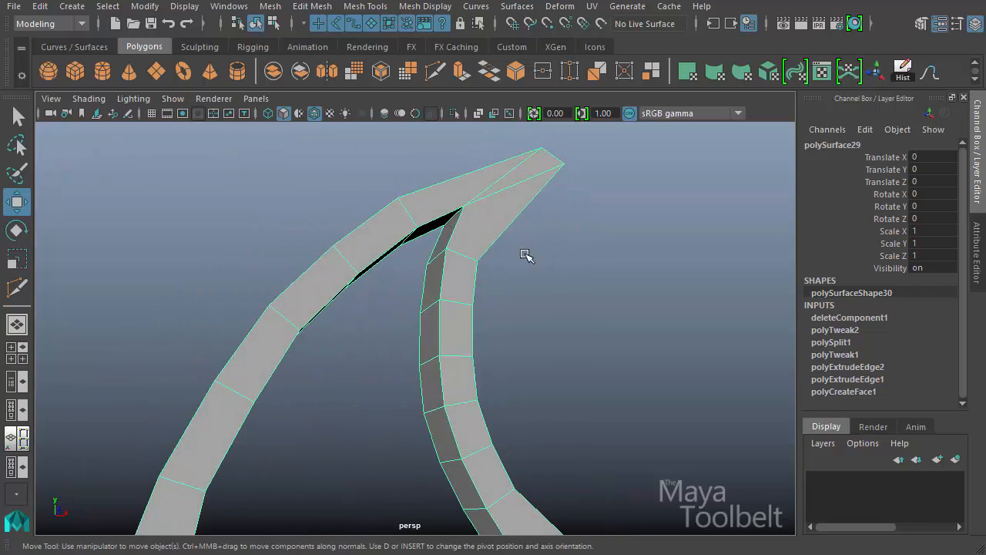
{"action": "left_click_drag", "start_coordinate": [448, 191], "coordinate": [581, 339], "text": "alt"}
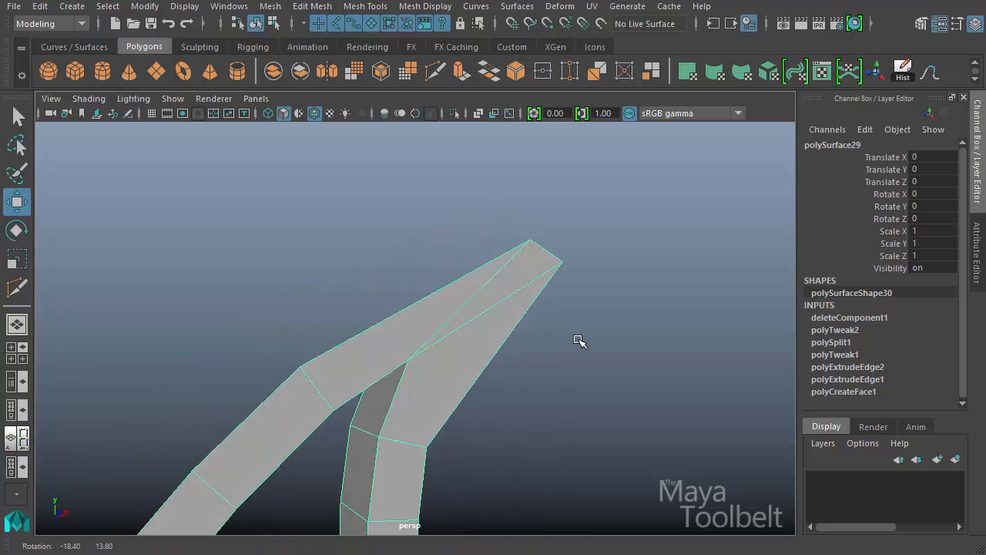
{"action": "left_click_drag", "start_coordinate": [419, 334], "coordinate": [396, 131], "text": "alt"}
With Multi-Cut, cut edges from the panel's inner tip vertex to the arch-side outer border and to the ring-side outer border
{"action": "left_click", "coordinate": [370, 7]}
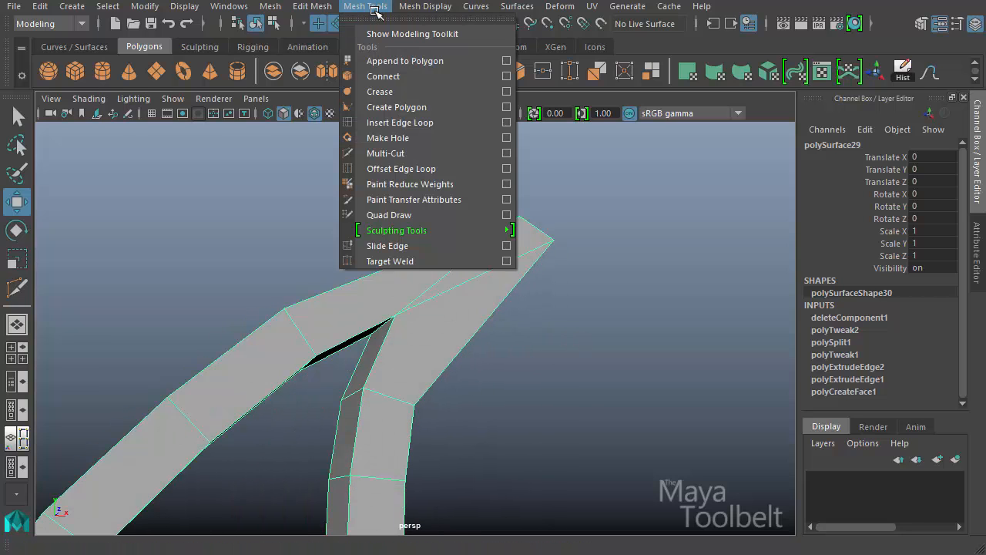
{"action": "left_click", "coordinate": [413, 123]}
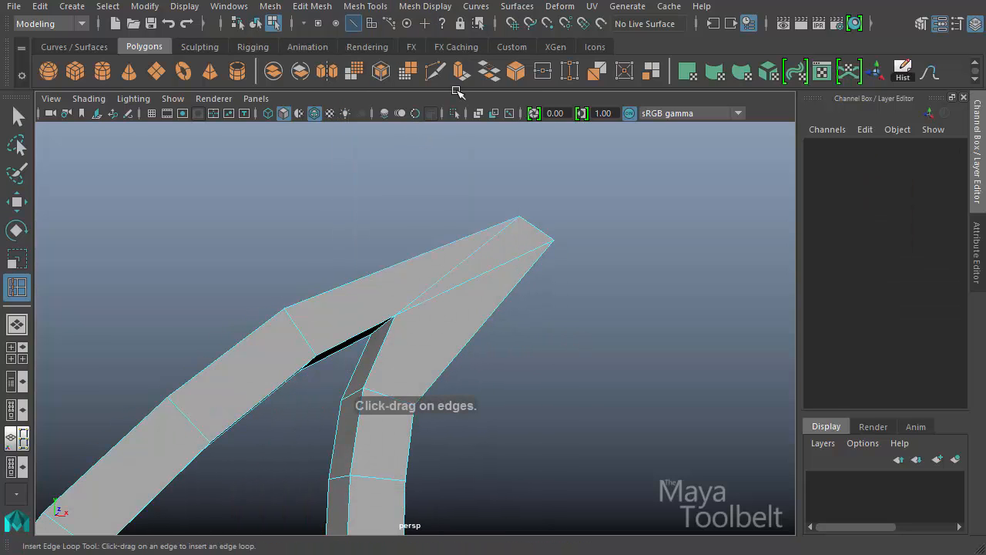
{"action": "left_click", "coordinate": [370, 7]}
{"action": "left_click", "coordinate": [391, 152]}
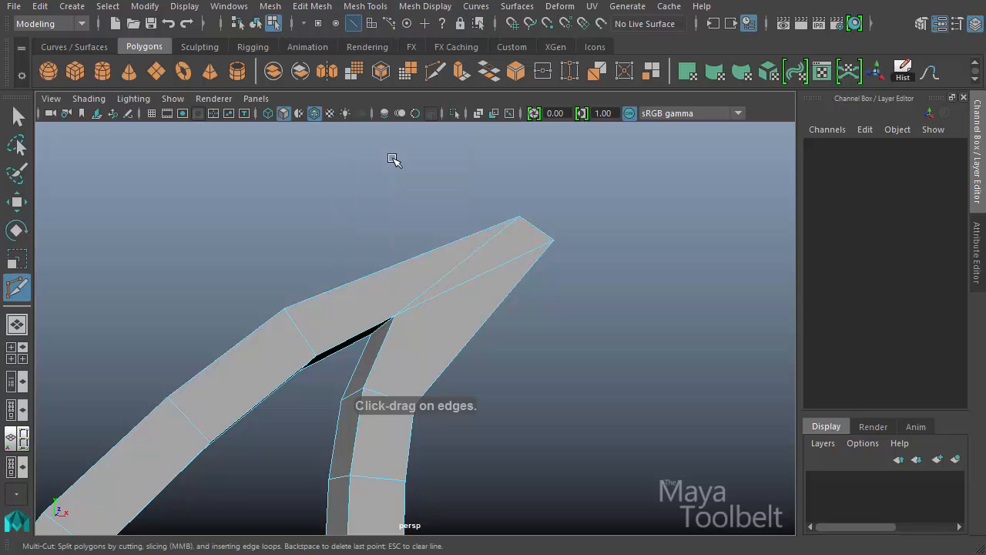
{"action": "left_click", "coordinate": [396, 316]}
{"action": "left_click_drag", "start_coordinate": [459, 308], "coordinate": [416, 258], "text": "alt"}
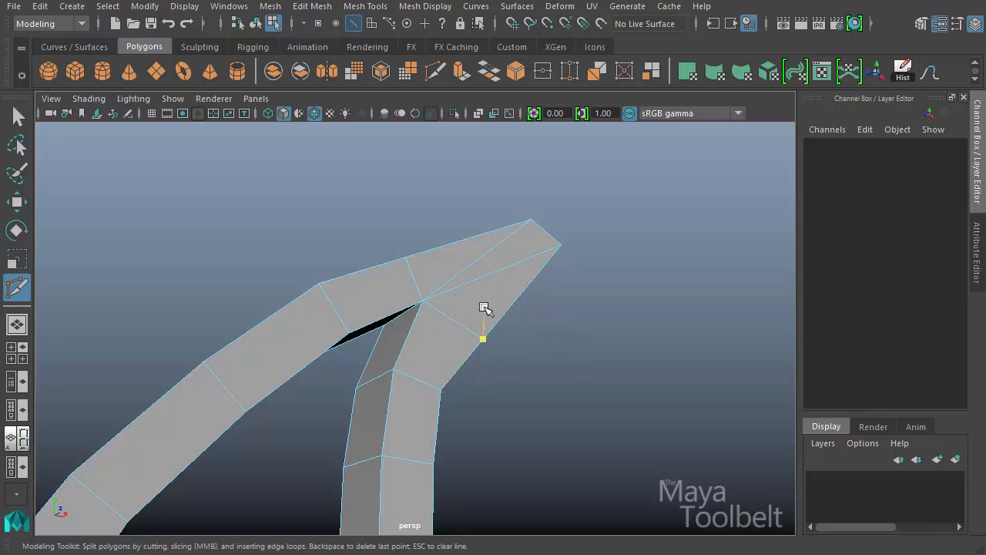
{"action": "mouse_move", "coordinate": [484, 308]}
{"action": "left_mouse_down", "text": "alt"}
{"action": "mouse_move", "coordinate": [501, 326]}
{"action": "mouse_move", "coordinate": [516, 306]}
{"action": "mouse_move", "coordinate": [494, 309]}
{"action": "left_mouse_up", "text": "alt"}
Delete the diagonal edge running from the inner tip vertex to the upper corner of the panel's outer tip
{"action": "key", "text": "w"}
{"action": "right_click_drag", "start_coordinate": [484, 268], "coordinate": [494, 226]}
{"action": "left_click", "coordinate": [494, 228]}
{"action": "left_click", "coordinate": [545, 289]}
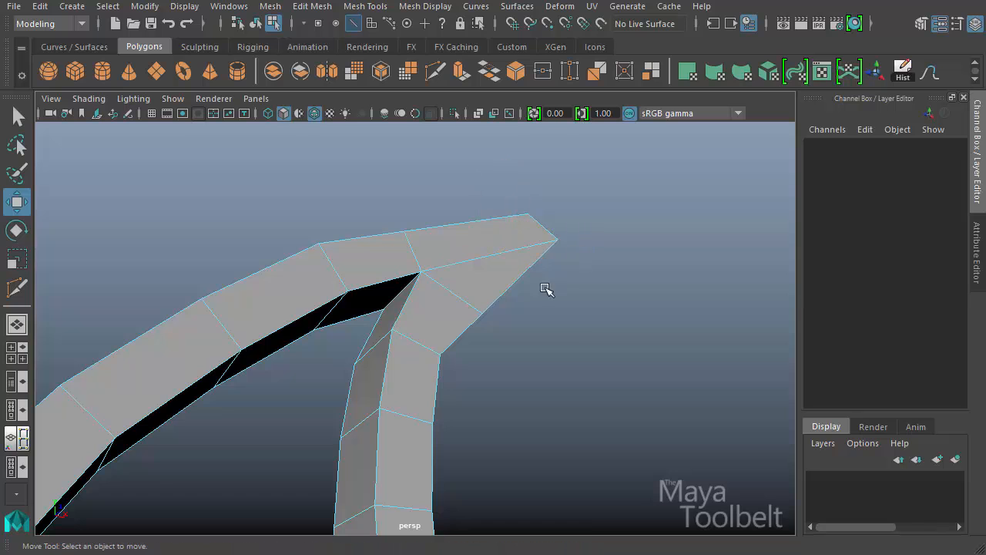
{"action": "left_click_drag", "start_coordinate": [464, 318], "coordinate": [535, 295], "text": "alt"}
Bevel the short depth edges at the inner corners of the panel's opening
{"action": "left_click", "coordinate": [446, 289]}
{"action": "left_click", "coordinate": [326, 5]}
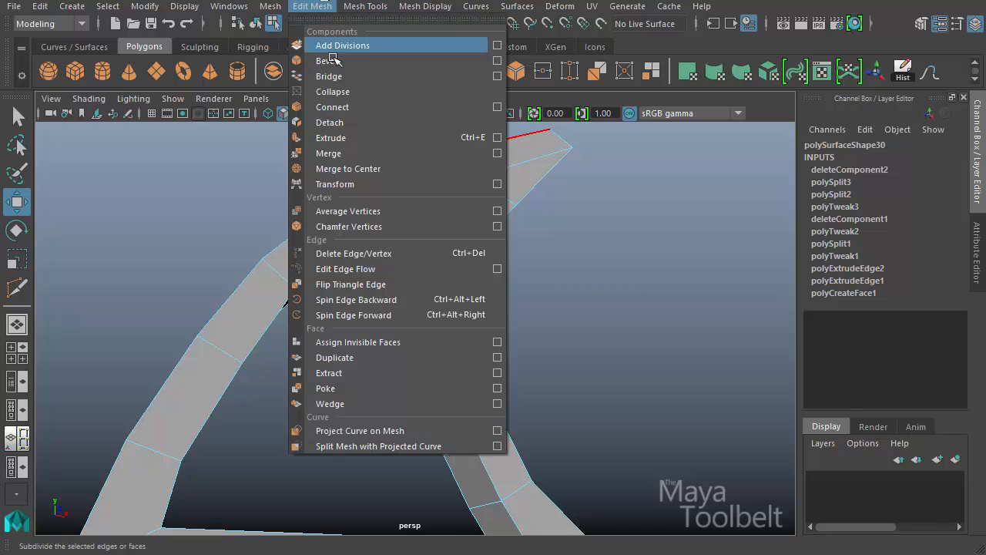
{"action": "left_click", "coordinate": [339, 63]}
{"action": "left_click_drag", "start_coordinate": [608, 258], "coordinate": [339, 304], "text": "alt"}
{"action": "right_click_drag", "start_coordinate": [339, 305], "coordinate": [616, 258], "text": "alt"}
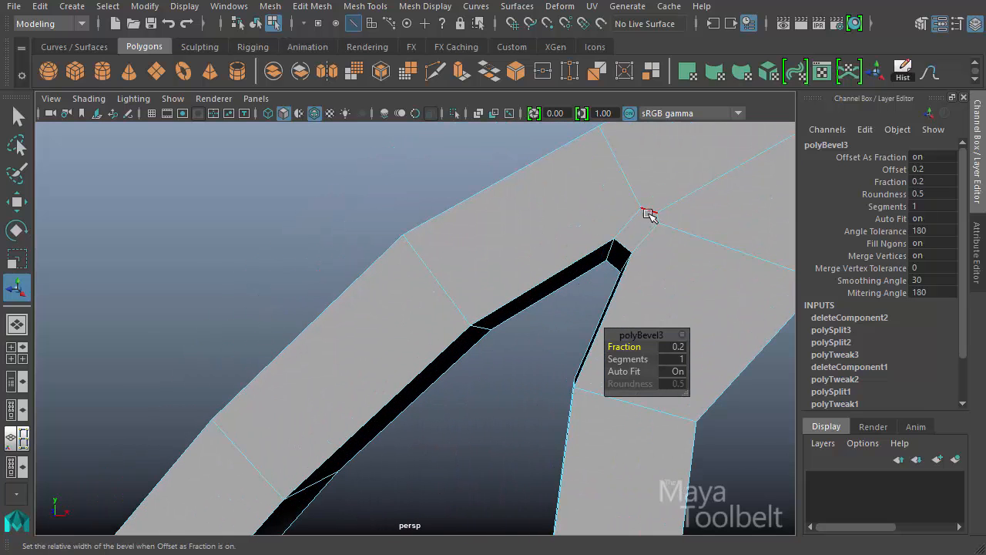
Collapse the tiny bevel edge above the opening's inner tip into a single vertex
{"action": "left_click", "coordinate": [652, 212]}
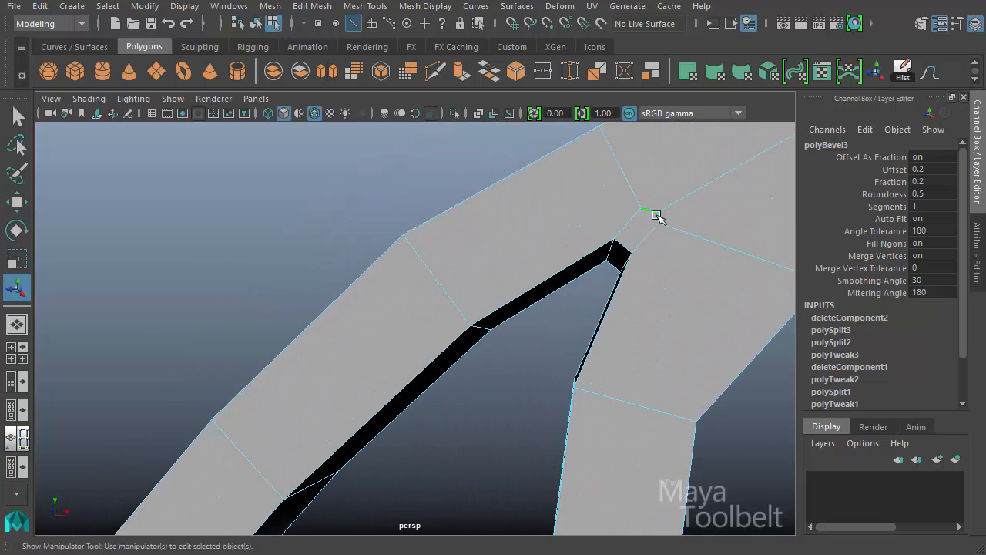
{"action": "left_click", "coordinate": [323, 6]}
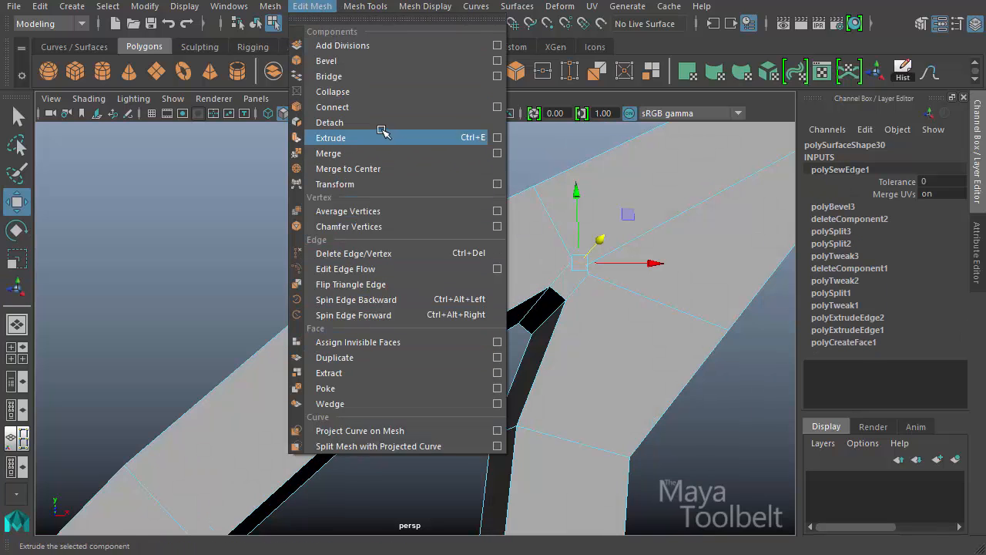
{"action": "left_click", "coordinate": [350, 93]}
Delete the short edge from the collapsed vertex to the ring-side bevel corner and the edge crossing to the arch-side outer border
{"action": "left_click", "coordinate": [586, 266]}
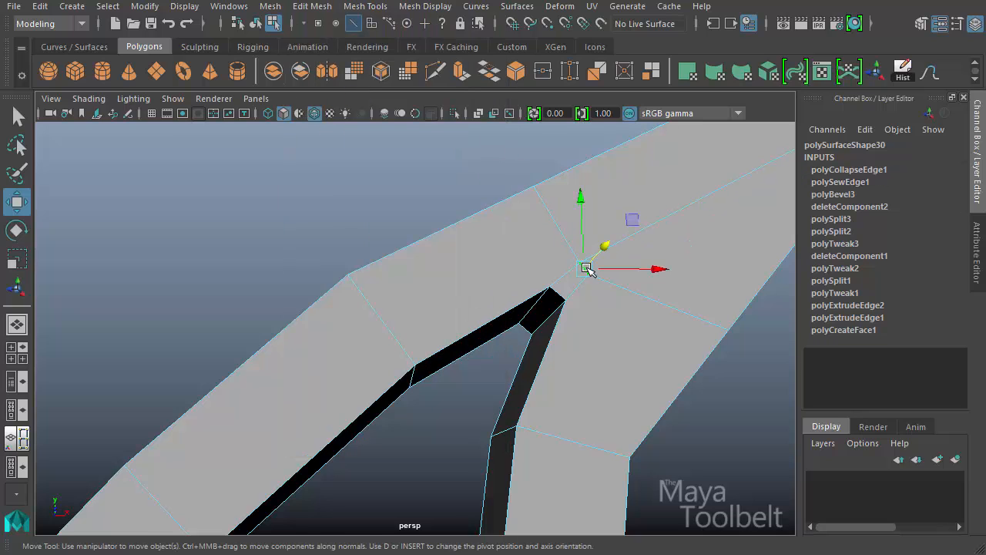
{"action": "left_click", "coordinate": [312, 6]}
{"action": "left_click", "coordinate": [350, 254]}
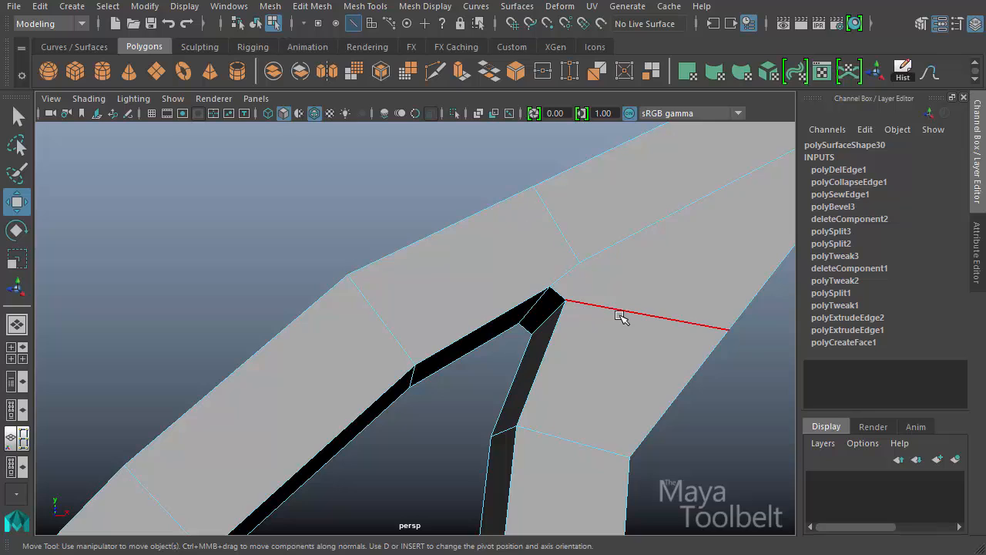
{"action": "left_click_drag", "start_coordinate": [623, 316], "coordinate": [573, 276], "text": "alt"}
{"action": "key", "text": "F9"}
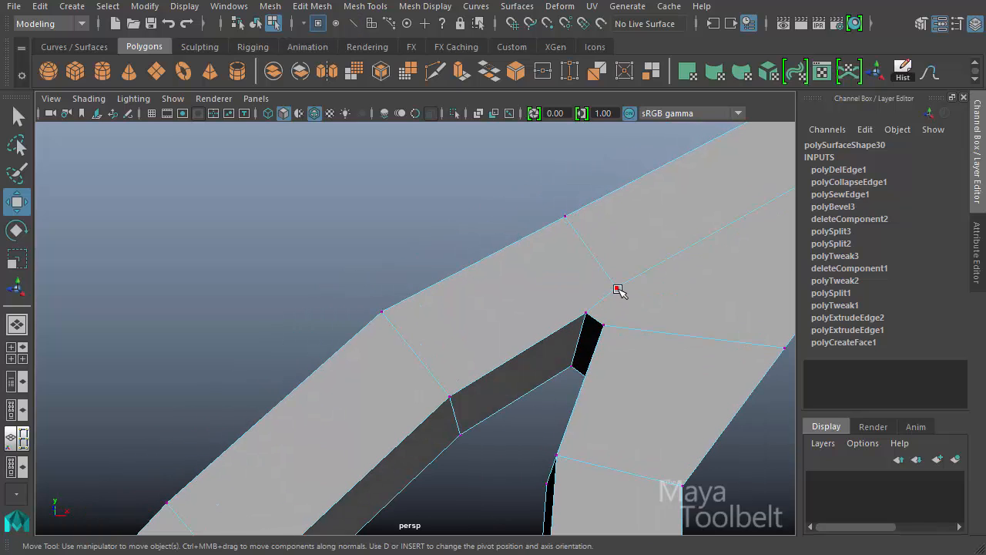
{"action": "key", "text": "F10"}
{"action": "left_click", "coordinate": [589, 247]}
{"action": "key", "text": "ctrl+Delete"}
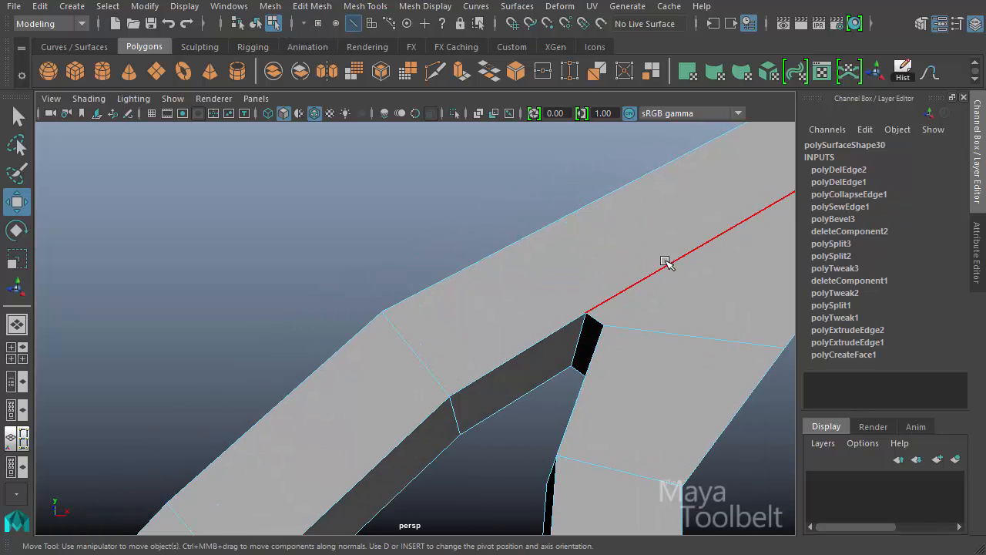
Snap the extra bevel vertex at the ring-side lower corner onto the panel's outer corner vertex and merge the two
{"action": "left_click_drag", "start_coordinate": [613, 284], "coordinate": [714, 278], "text": "alt"}
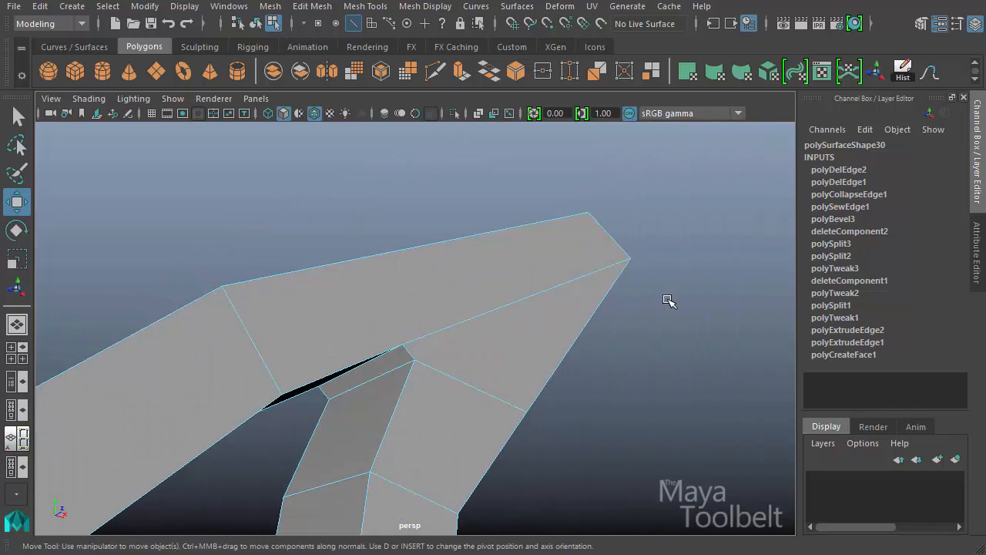
{"action": "right_click_drag", "start_coordinate": [669, 301], "coordinate": [418, 381], "text": "alt"}
{"action": "middle_click_drag", "start_coordinate": [413, 379], "coordinate": [472, 284], "text": "alt"}
{"action": "left_click_drag", "start_coordinate": [540, 290], "coordinate": [464, 370], "text": "alt"}
{"action": "middle_click_drag", "start_coordinate": [464, 378], "coordinate": [502, 215], "text": "alt"}
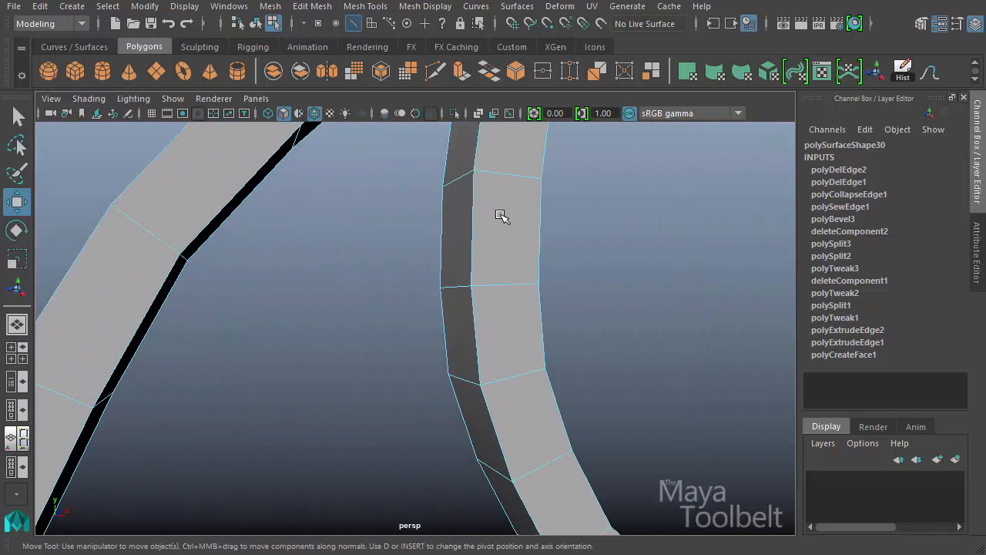
{"action": "middle_click_drag", "start_coordinate": [505, 524], "coordinate": [490, 402], "text": "alt"}
{"action": "left_click_drag", "start_coordinate": [490, 402], "coordinate": [395, 365], "text": "alt"}
{"action": "left_click_drag", "start_coordinate": [556, 401], "coordinate": [589, 382], "text": "alt"}
{"action": "right_click_drag", "start_coordinate": [589, 381], "coordinate": [543, 365]}
{"action": "left_click", "coordinate": [527, 361]}
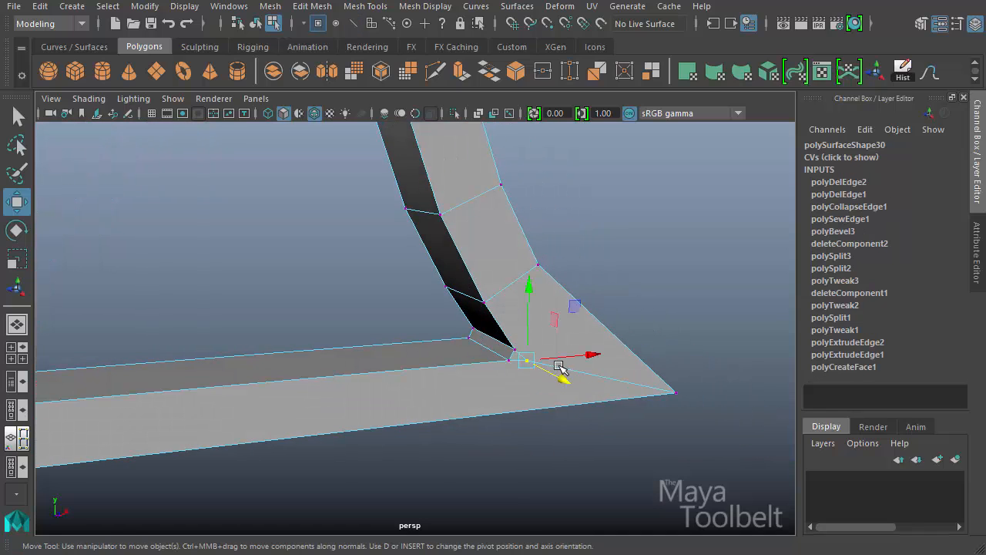
{"action": "key", "text": "v"}
{"action": "left_click_drag", "start_coordinate": [524, 357], "coordinate": [676, 385]}
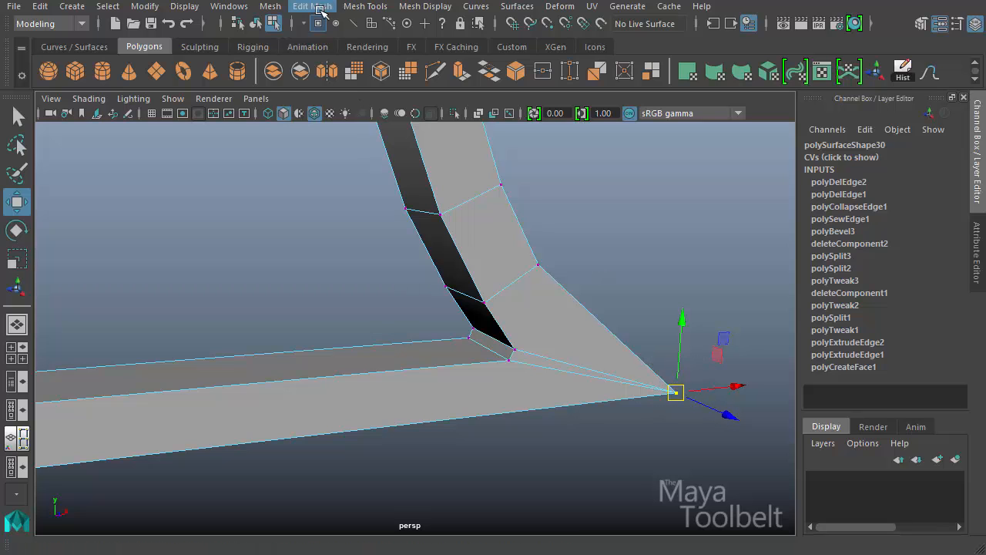
{"action": "left_click", "coordinate": [303, 7]}
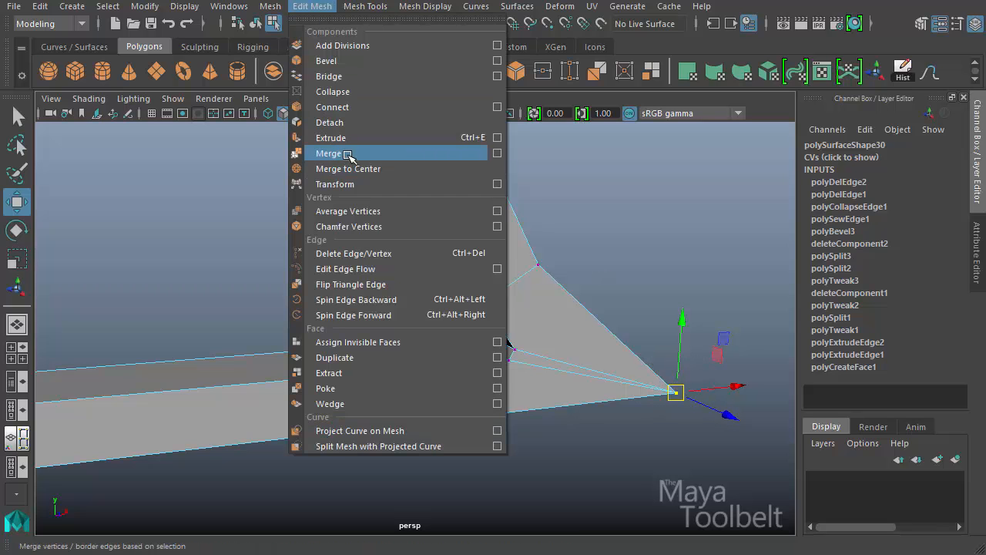
{"action": "left_click", "coordinate": [319, 154]}
Snap the extra bevel vertex at the arch-side lower corner onto the outer corner vertex and merge them
{"action": "left_click_drag", "start_coordinate": [390, 306], "coordinate": [297, 300], "text": "alt"}
{"action": "middle_click_drag", "start_coordinate": [296, 300], "coordinate": [523, 230], "text": "alt"}
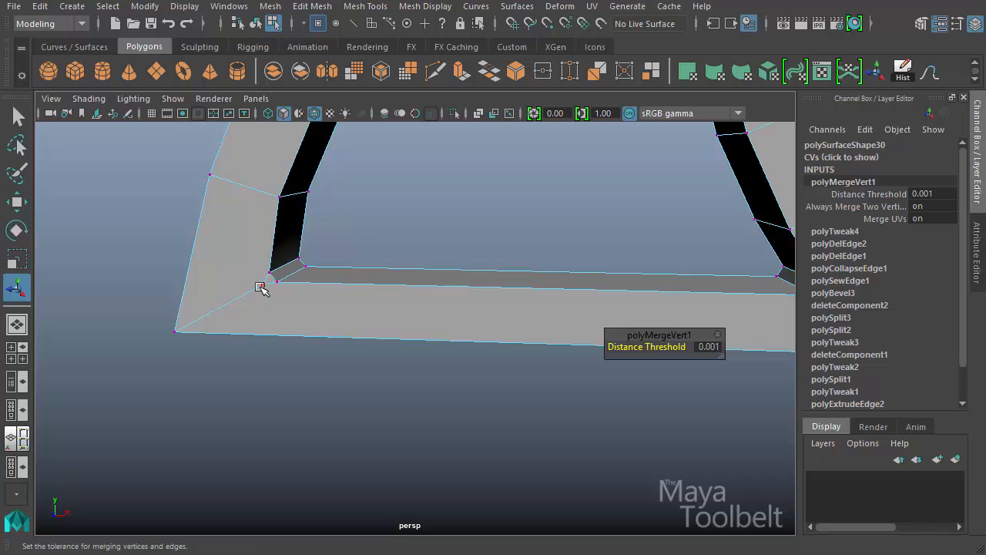
{"action": "left_click_drag", "start_coordinate": [260, 286], "coordinate": [175, 331]}
{"action": "key", "text": "v"}
{"action": "key", "text": "w"}
{"action": "key", "text": "g"}
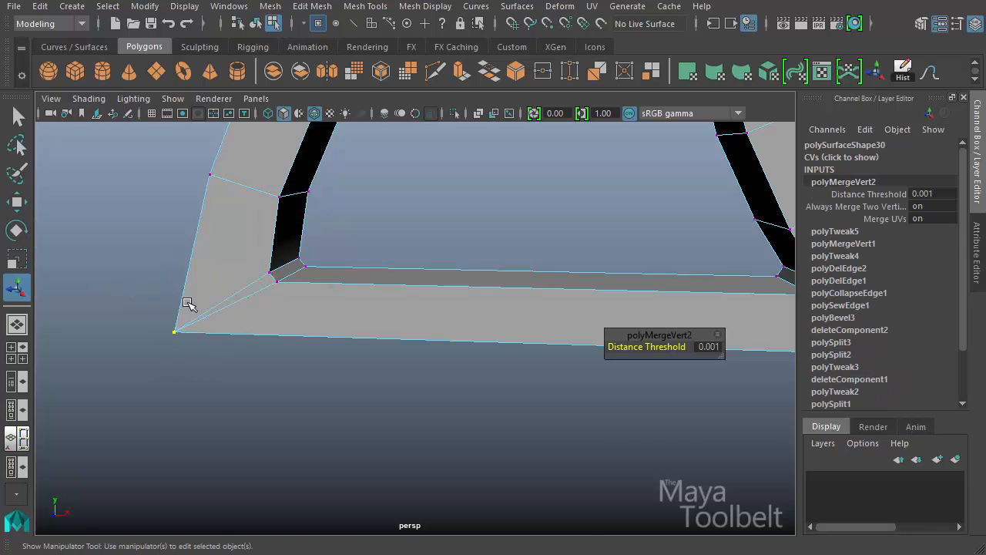
Switch to edge selection and select the front edge loop around the panel's opening
{"action": "middle_click_drag", "start_coordinate": [583, 254], "coordinate": [314, 368], "text": "alt"}
{"action": "key", "text": "w"}
{"action": "left_click_drag", "start_coordinate": [314, 368], "coordinate": [280, 331], "text": "alt"}
{"action": "right_click_drag", "start_coordinate": [242, 273], "coordinate": [244, 229]}
{"action": "double_click", "coordinate": [293, 252]}
{"action": "left_click_drag", "start_coordinate": [292, 247], "coordinate": [412, 235], "text": "alt"}
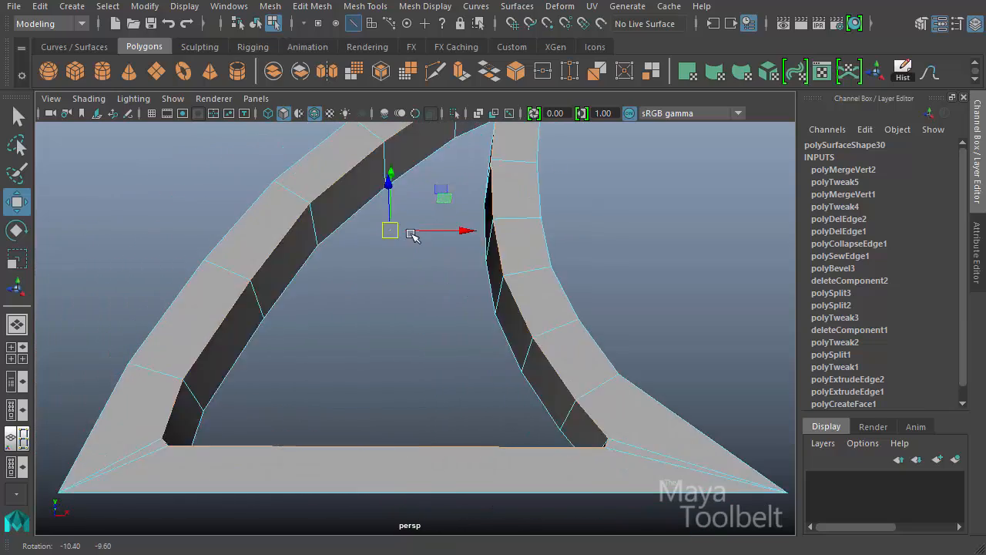